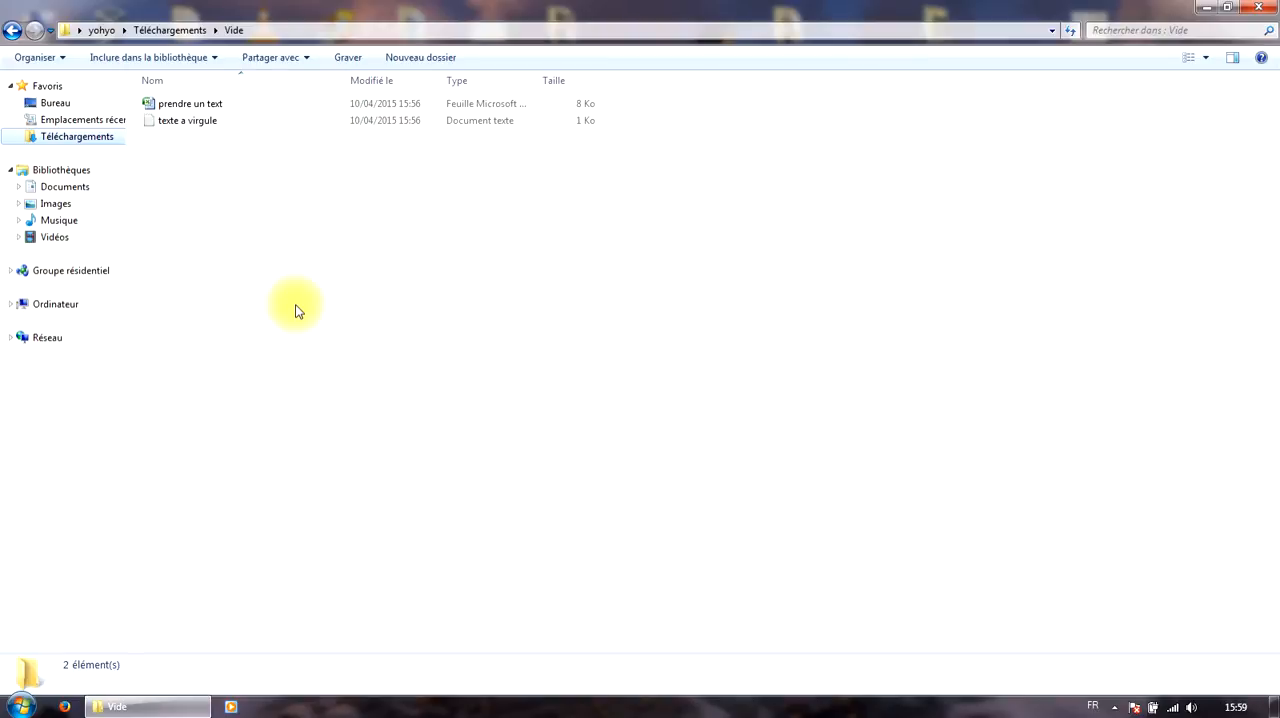
Review the comma-separated contents of the text file "texte a virgule", close it, and open the workbook "prendre un text".
double_click(185, 122)
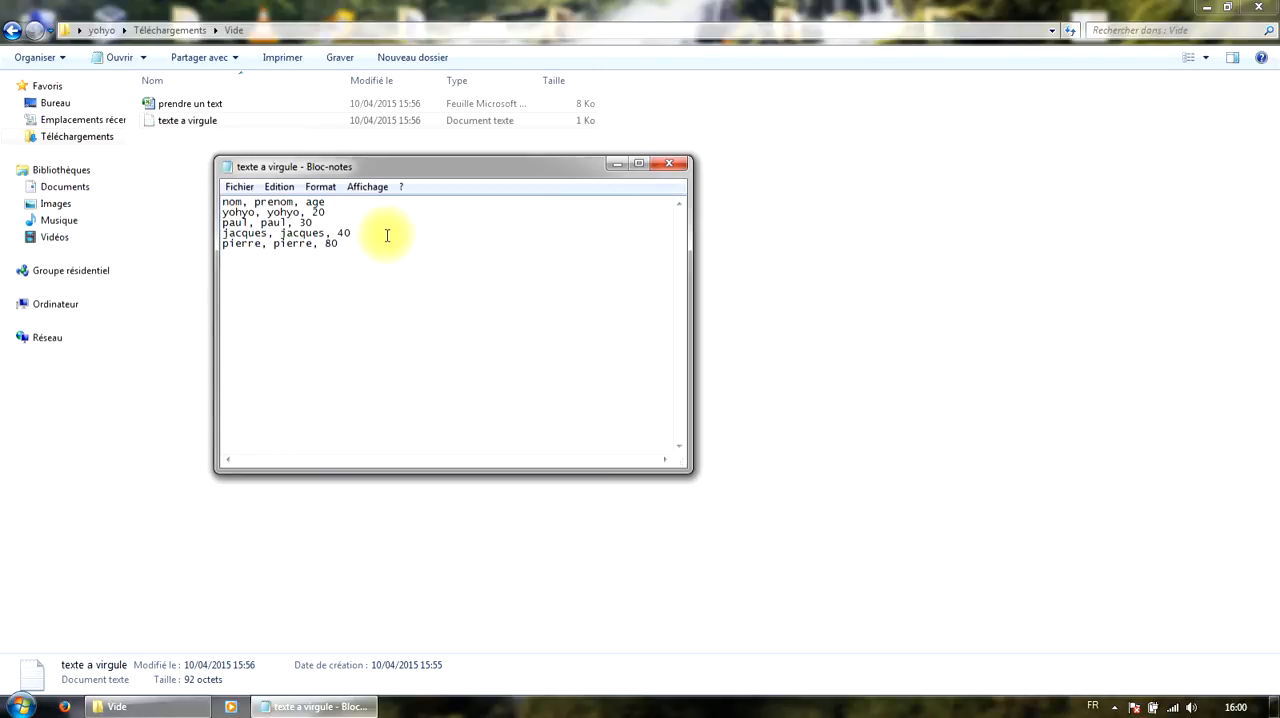
left_click(670, 168)
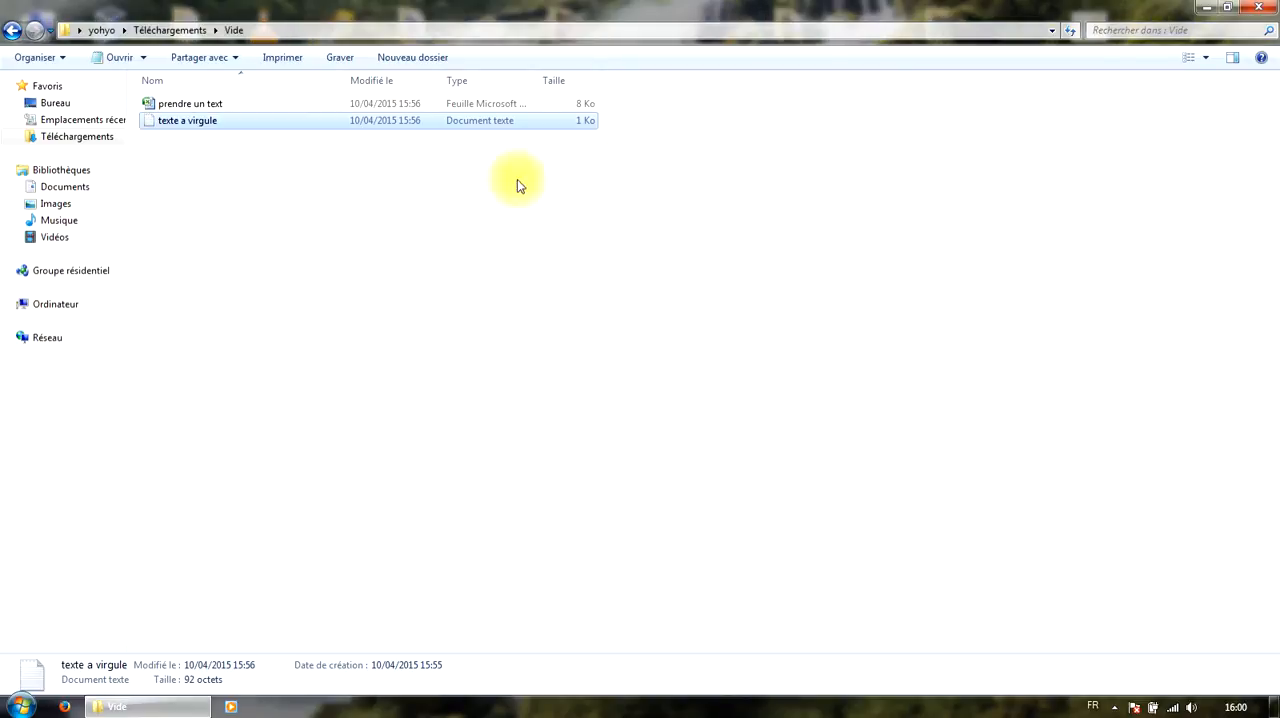
double_click(202, 100)
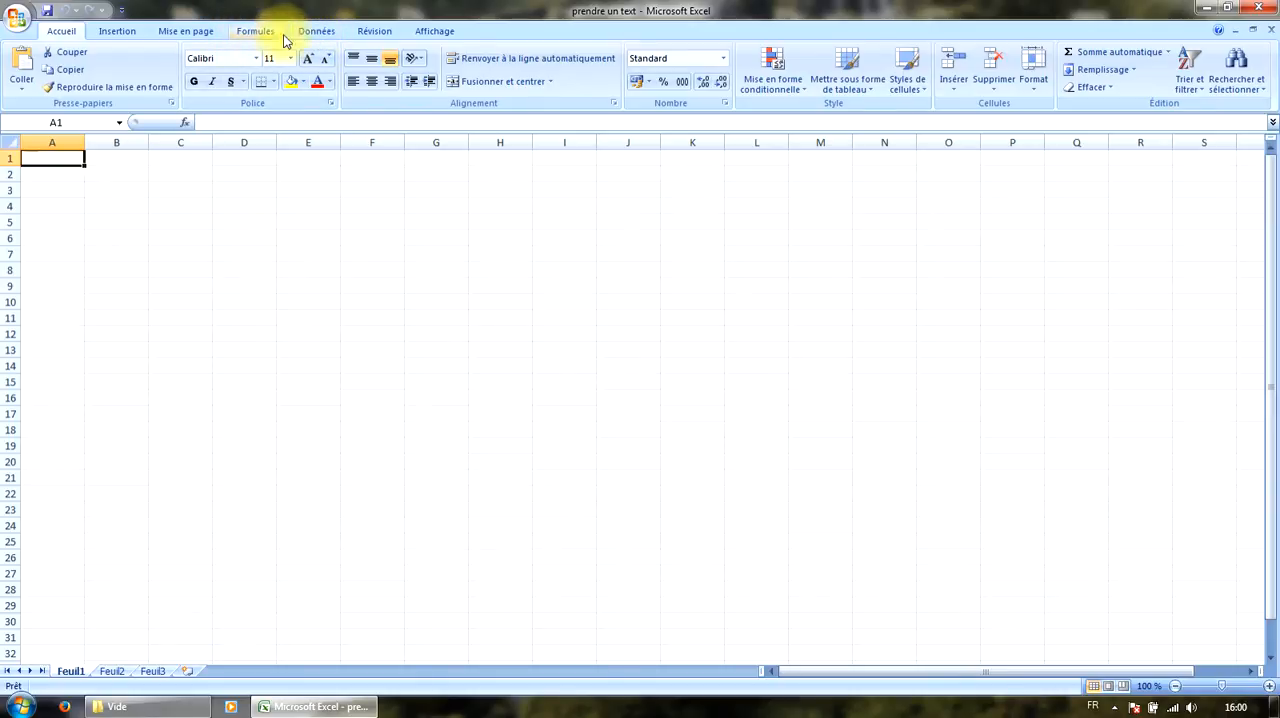
Start a text data import into Feuil1 using the file "texte a virgule" from the Vide folder in Téléchargements.
left_click(319, 38)
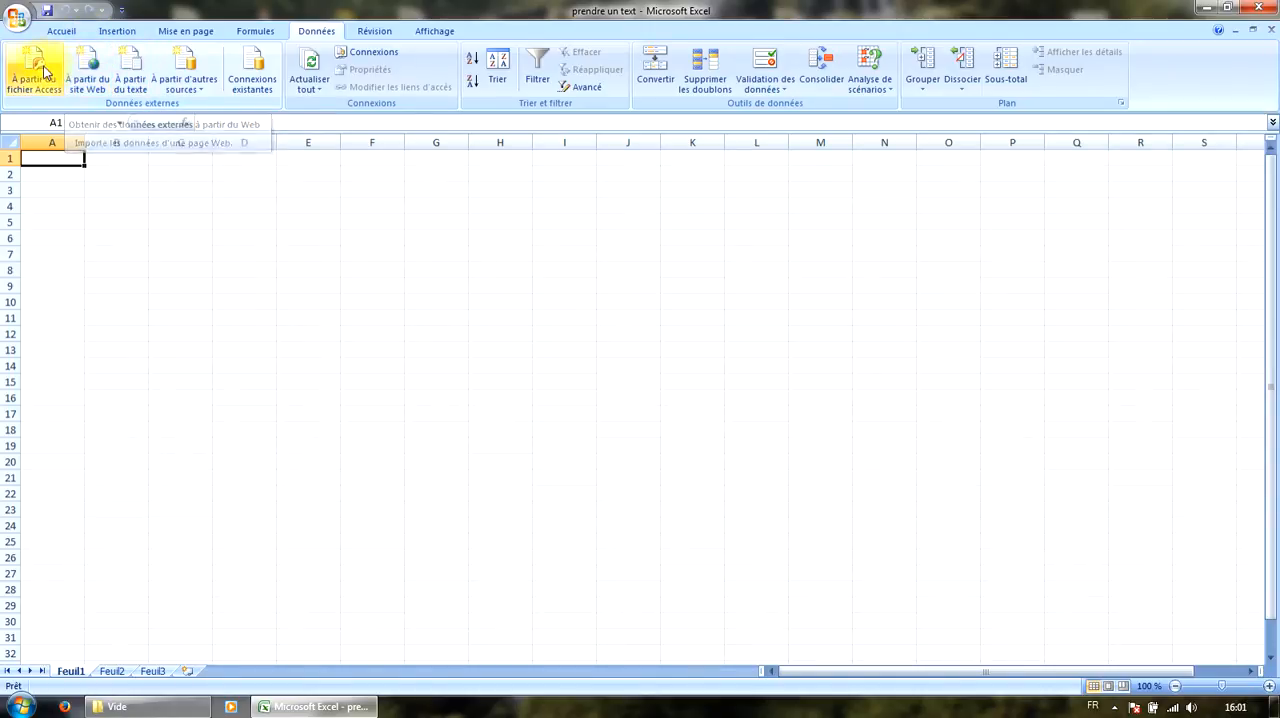
left_click(207, 92)
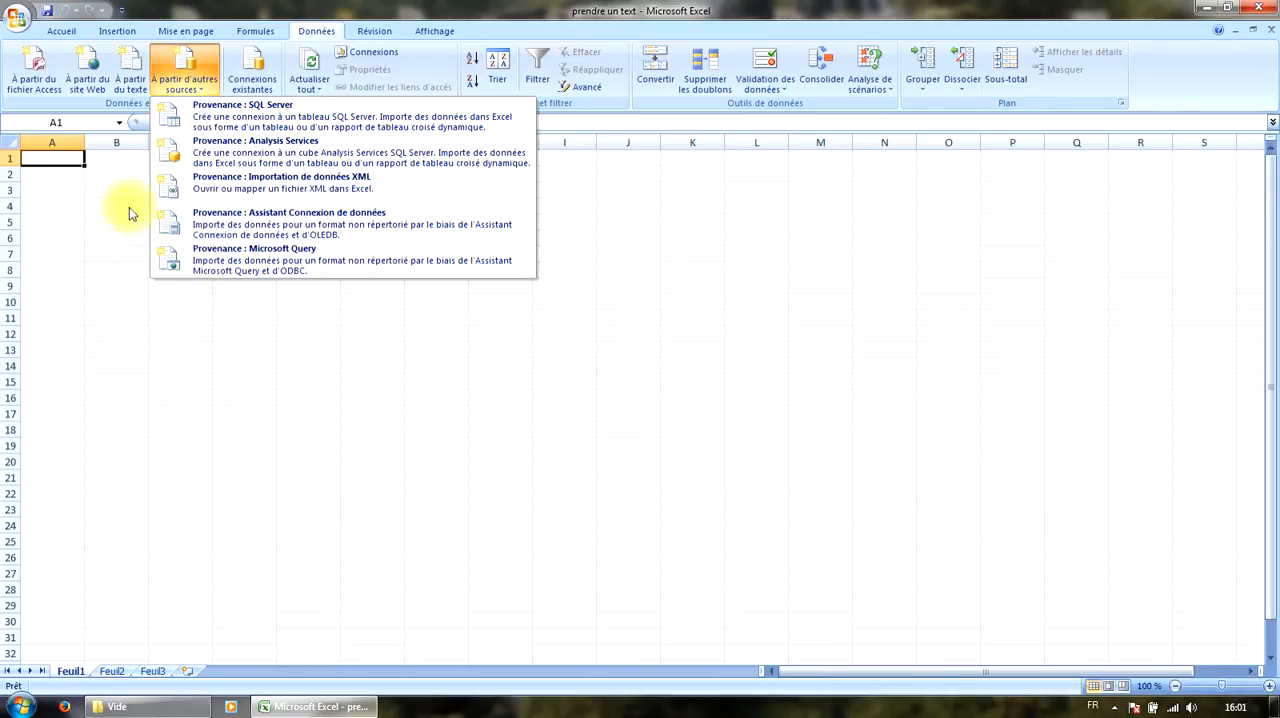
left_click(62, 160)
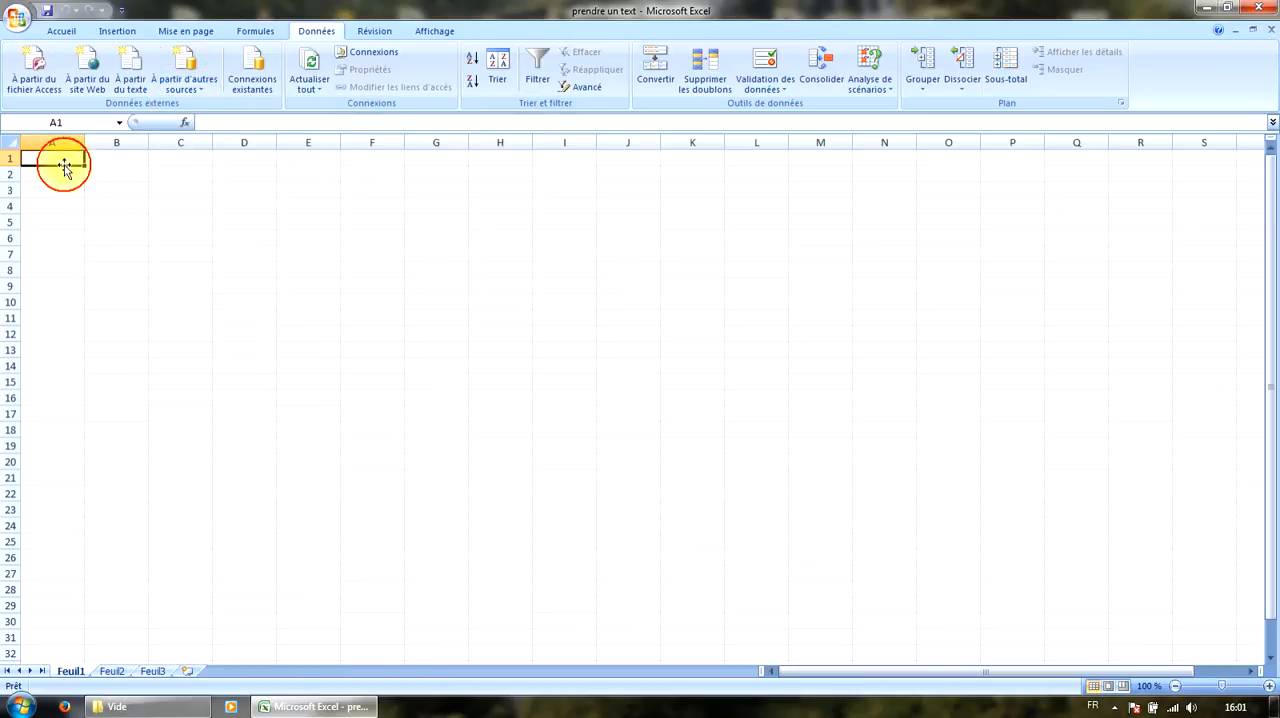
left_click(123, 97)
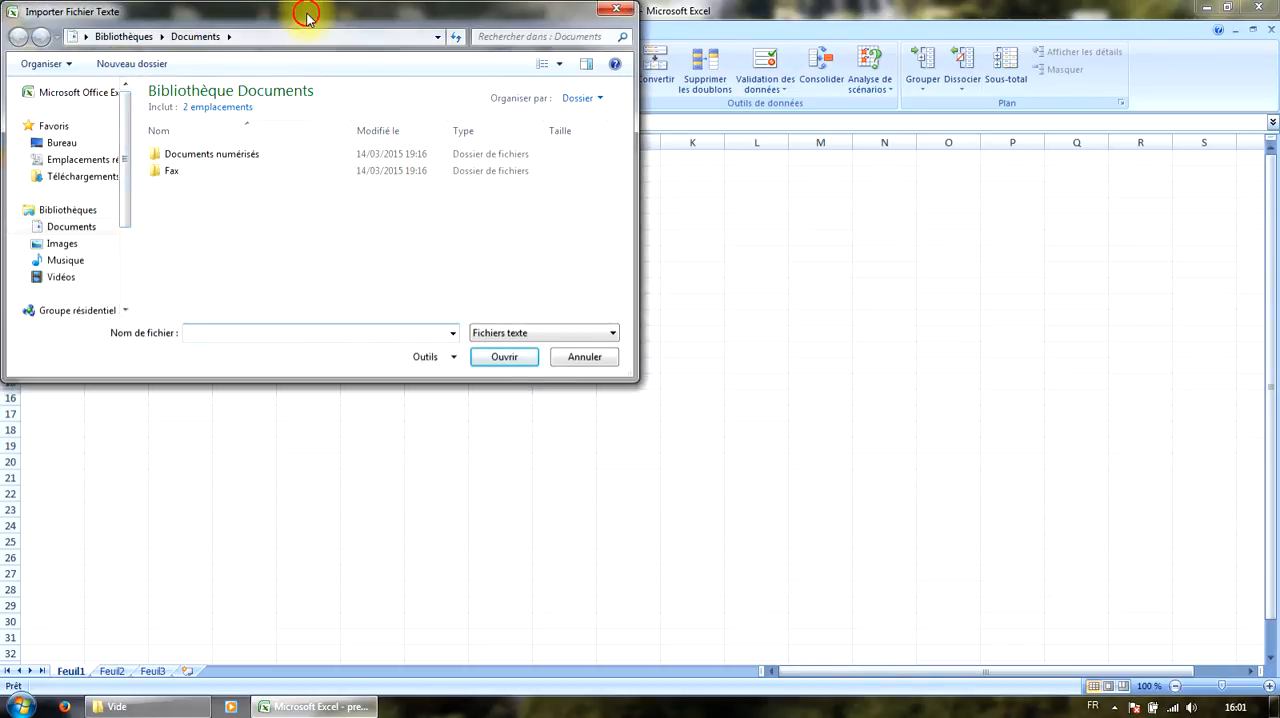
left_click_drag(307, 16, 633, 100)
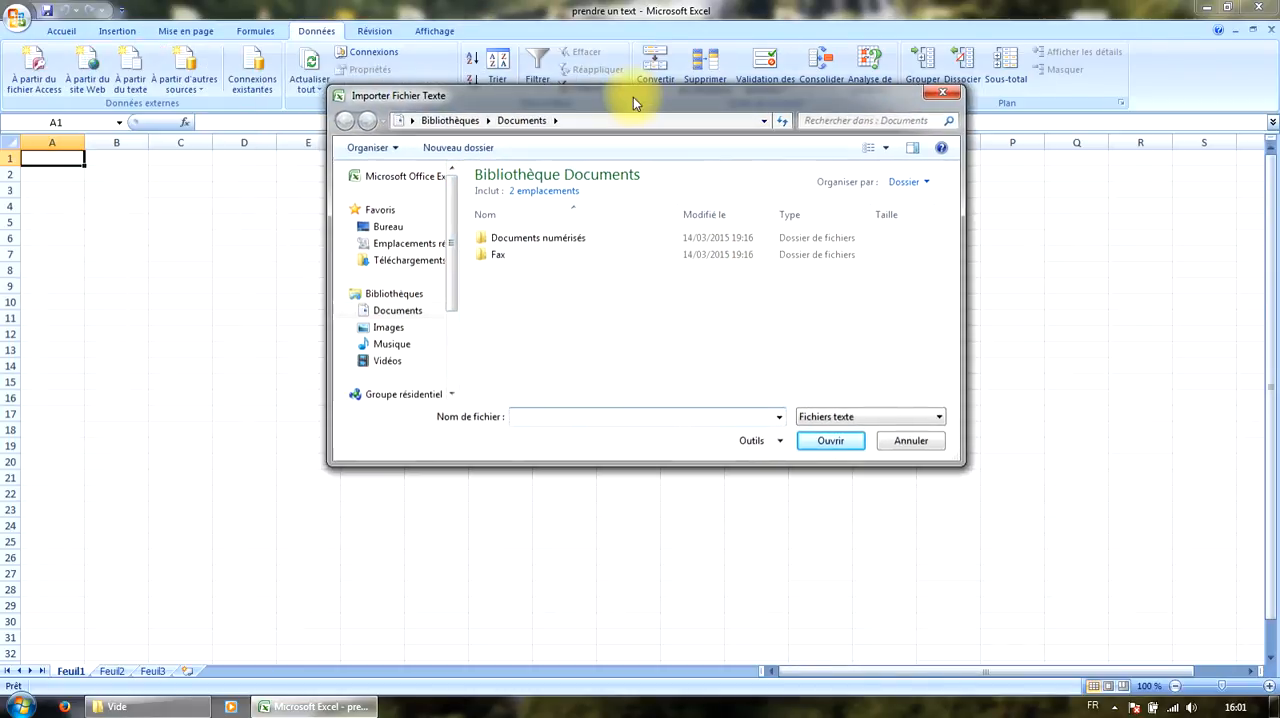
left_click(413, 262)
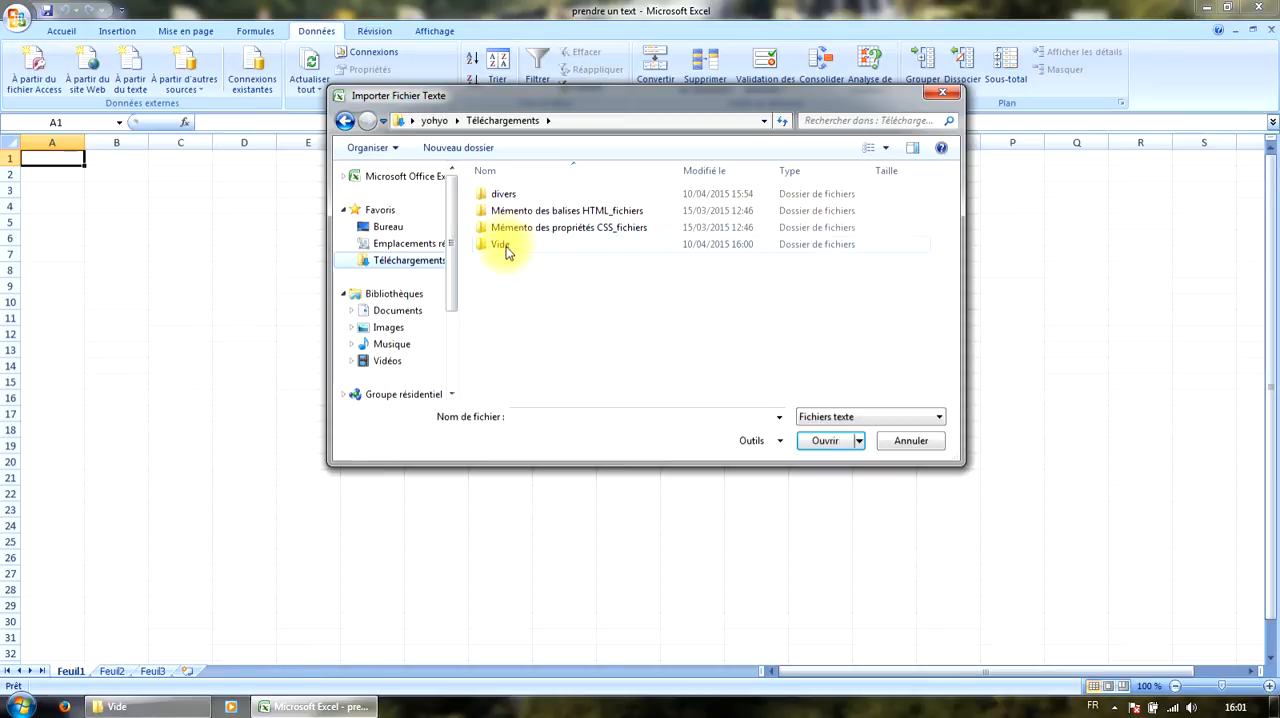
left_click(503, 246)
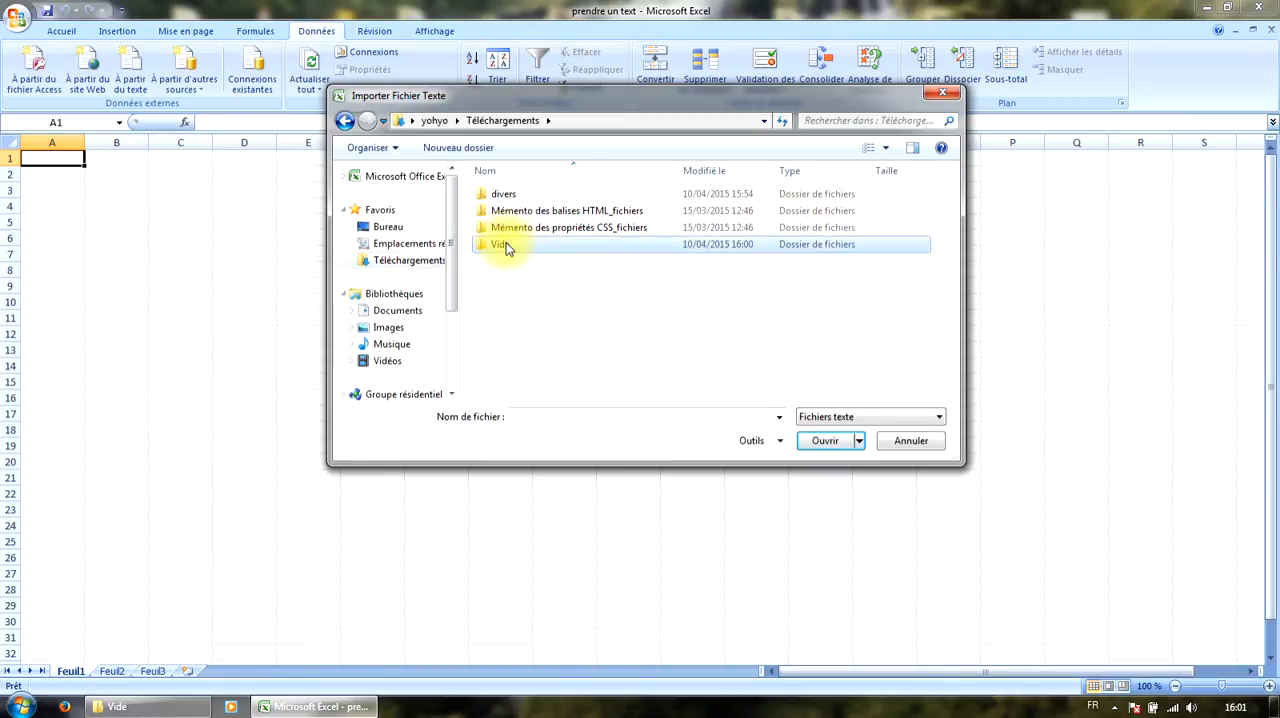
double_click(505, 248)
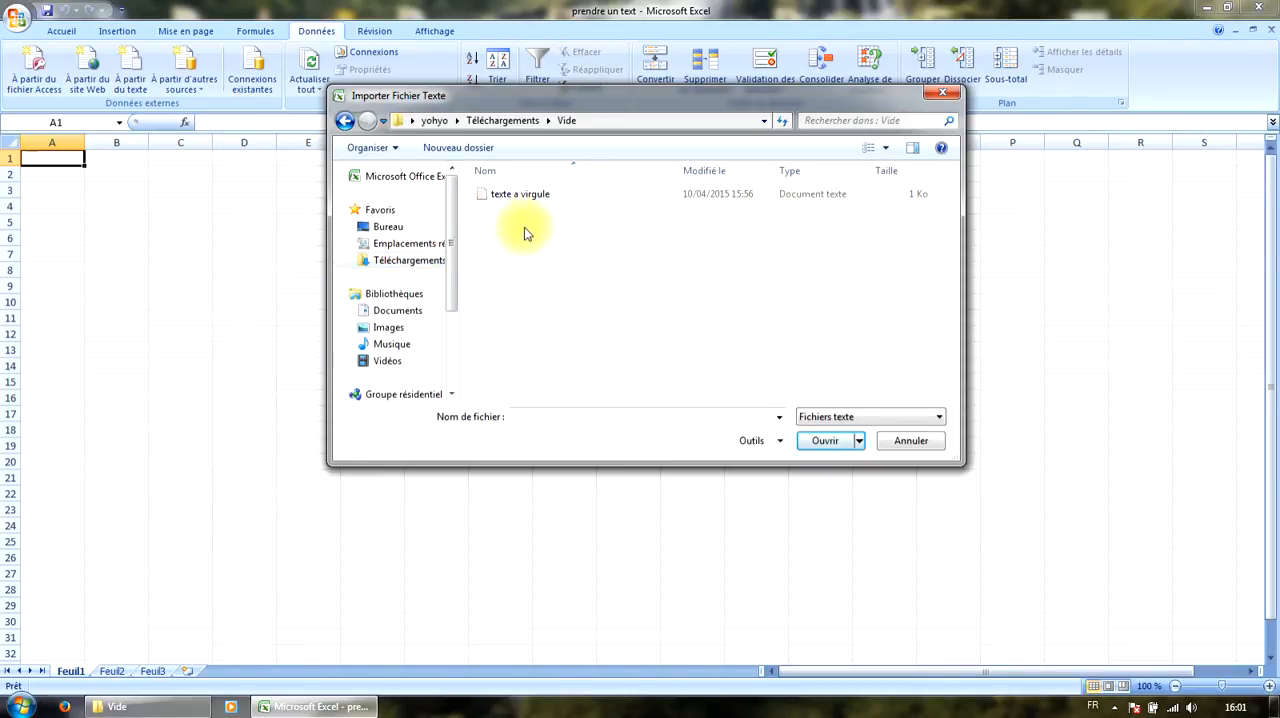
left_click(513, 199)
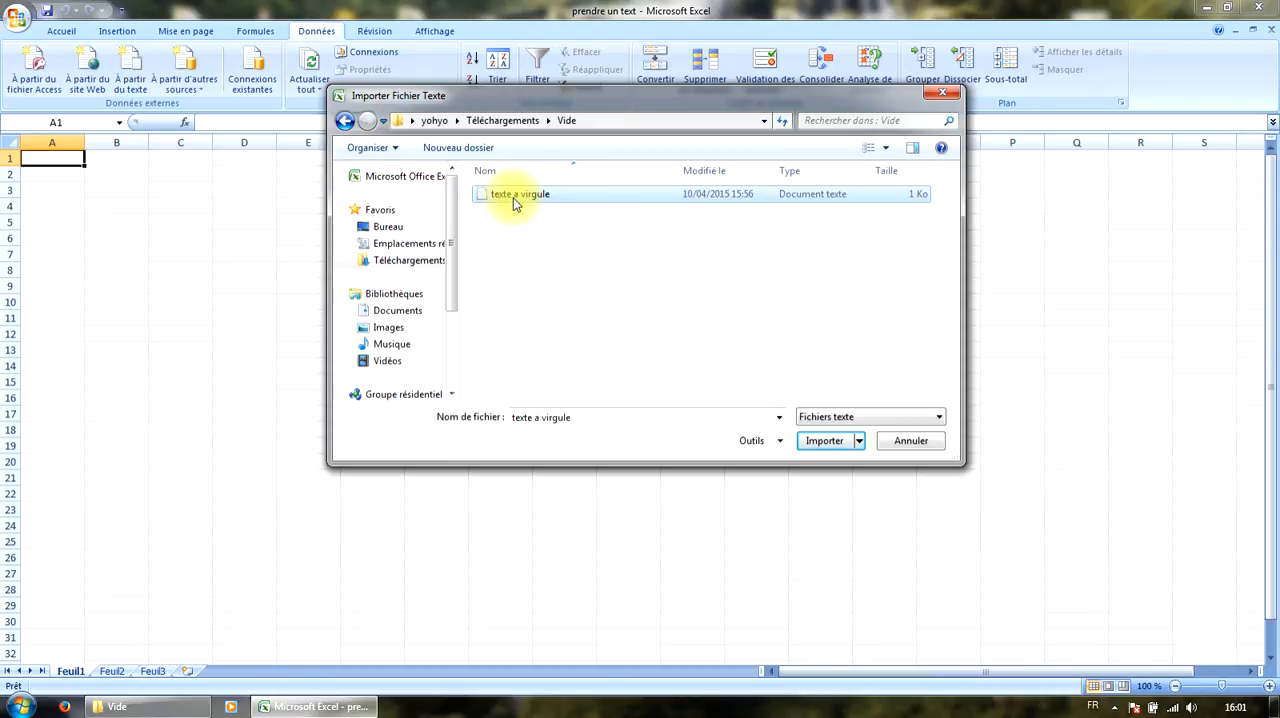
double_click(513, 197)
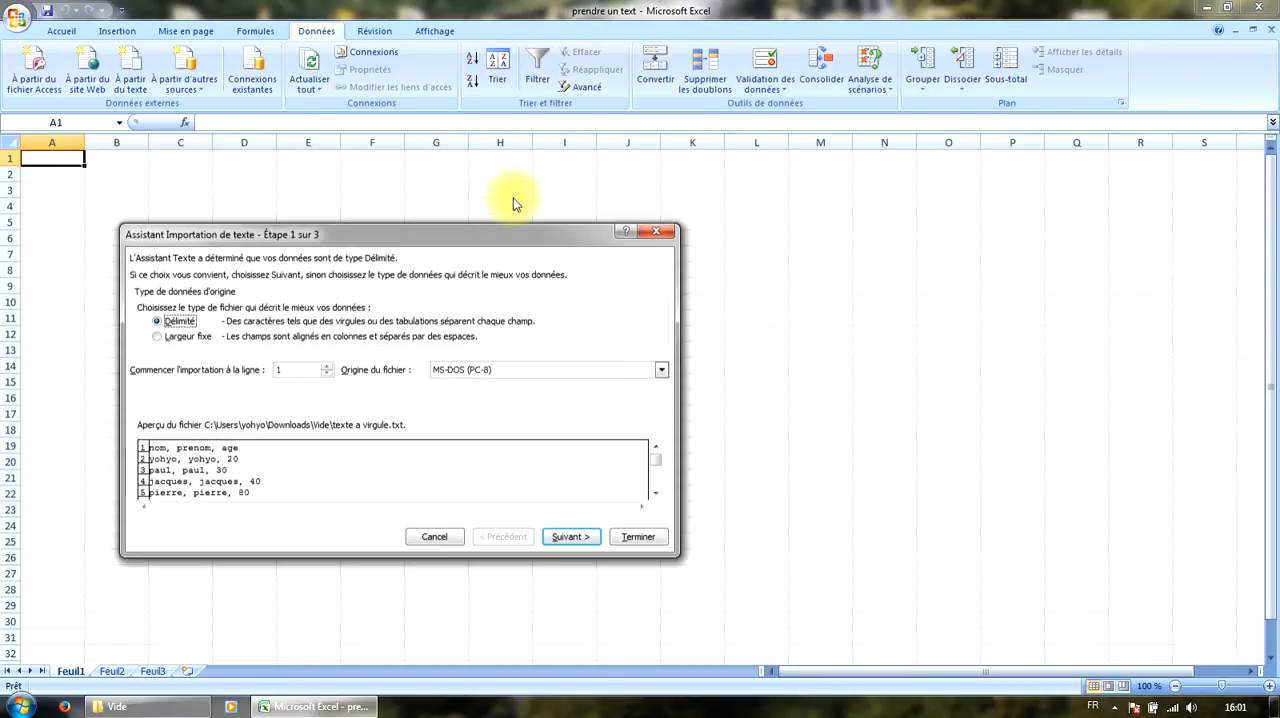
Accept the Délimité data type and replace the Tabulation separator with Virgule.
left_click_drag(468, 232, 639, 204)
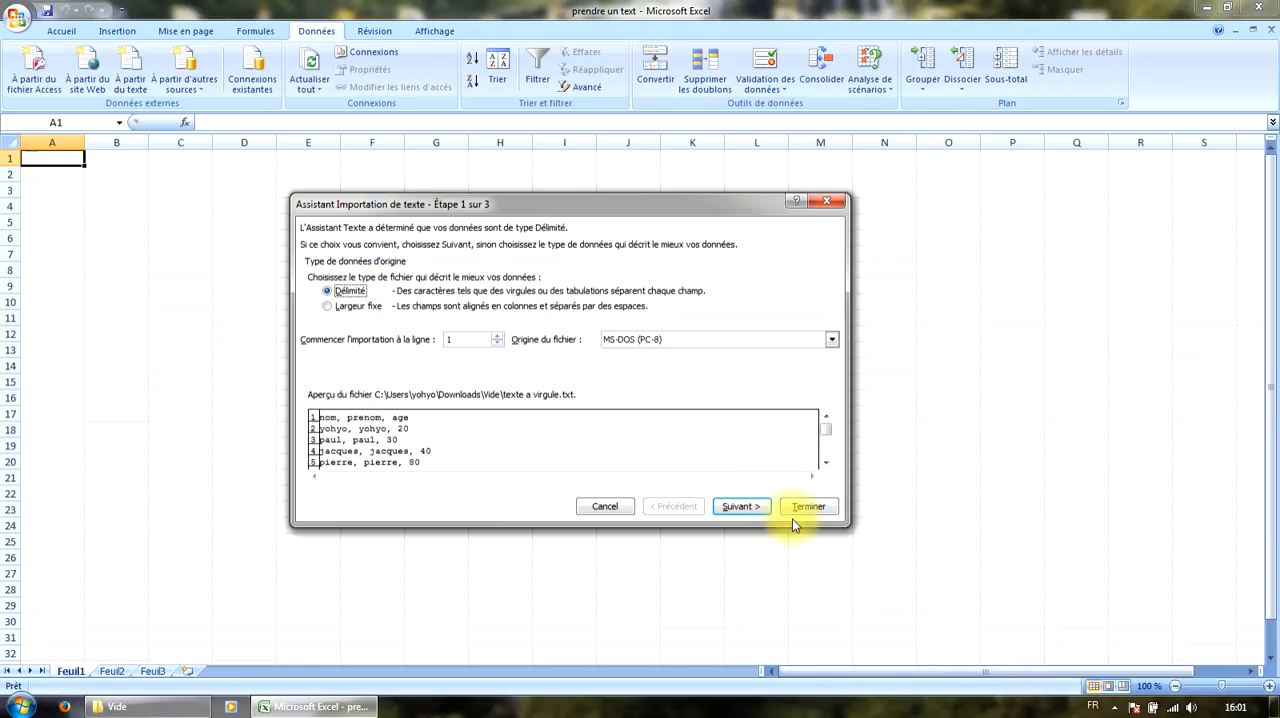
left_click(740, 506)
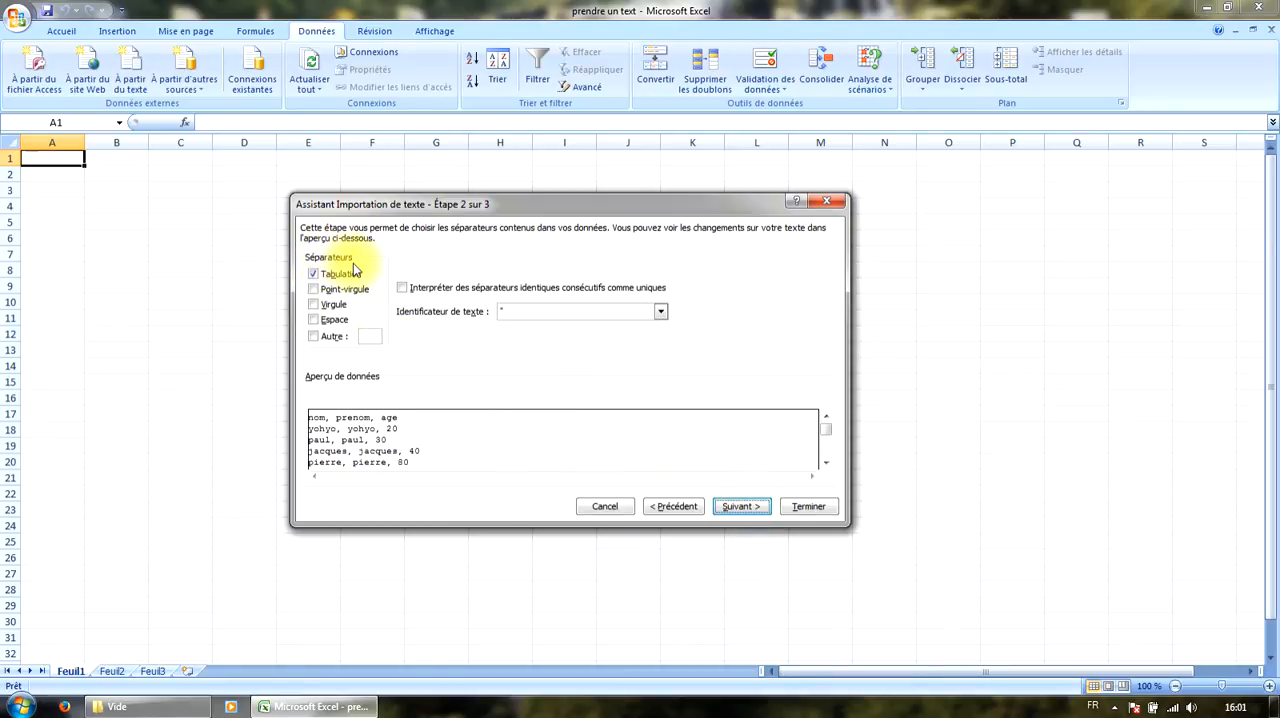
left_click(348, 279)
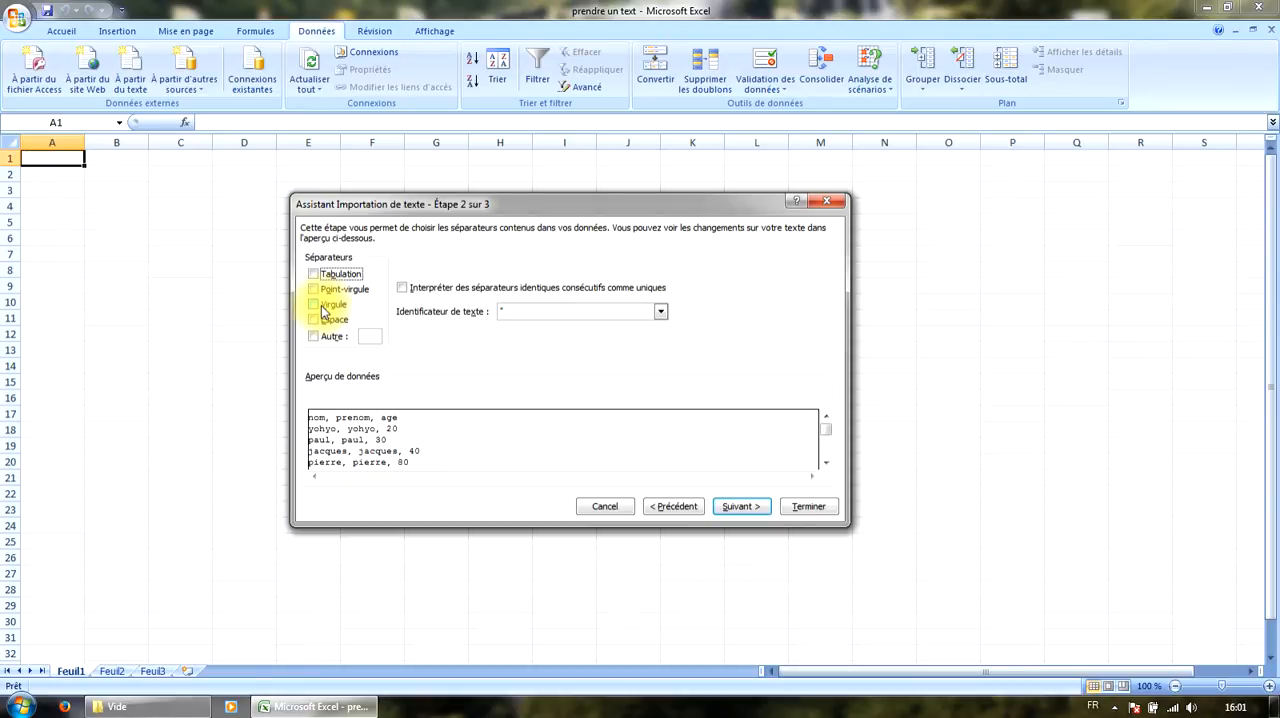
left_click(314, 305)
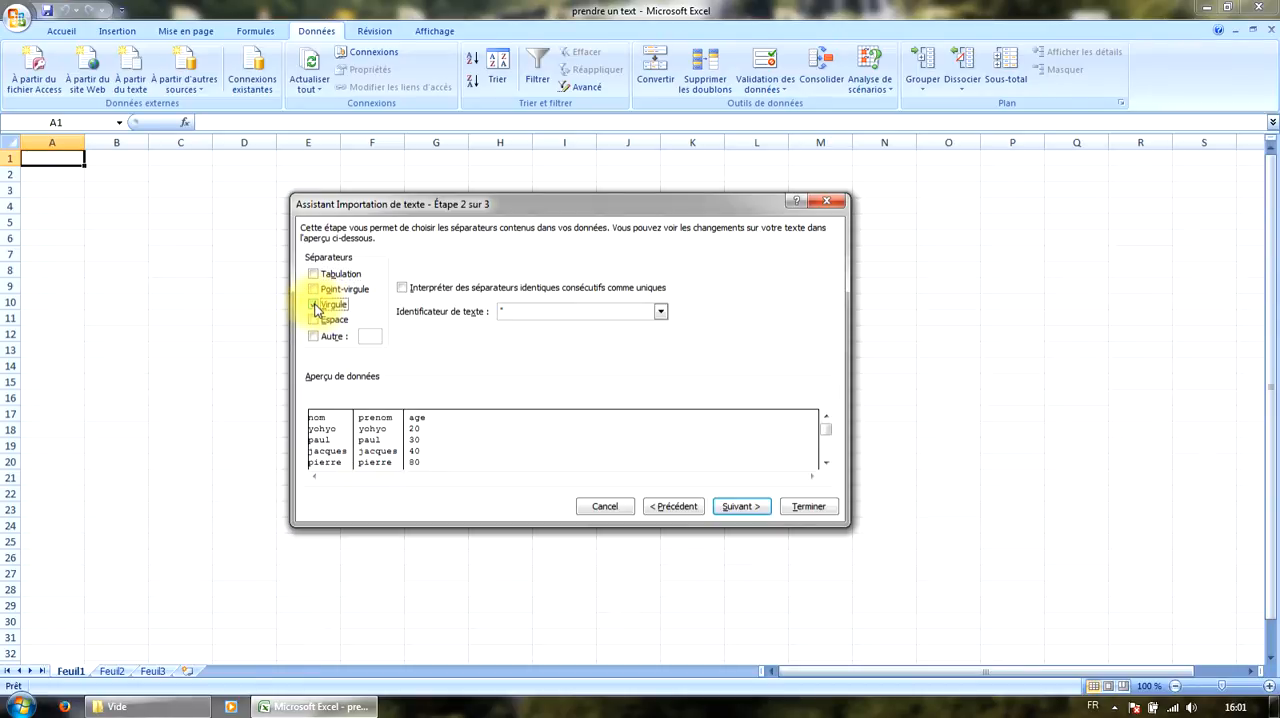
Try Espace as the separator instead of Virgule, and restore Virgule.
left_click(314, 305)
left_click(314, 320)
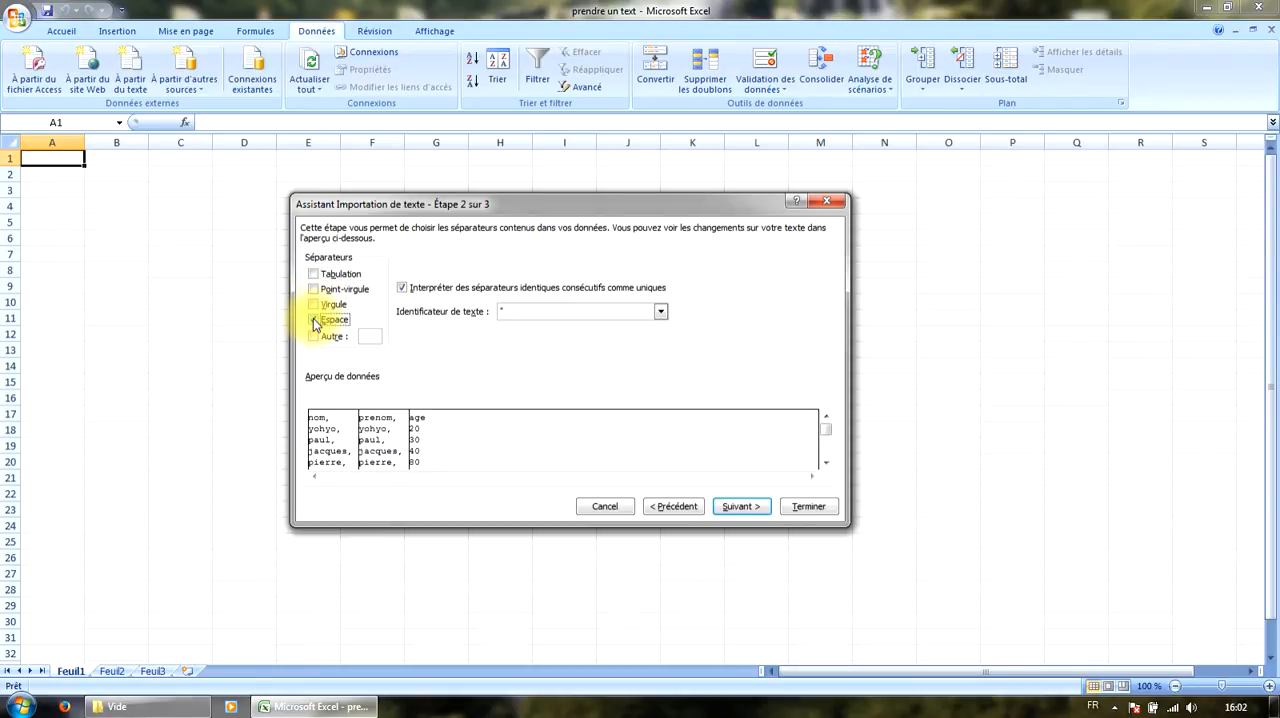
left_click(314, 320)
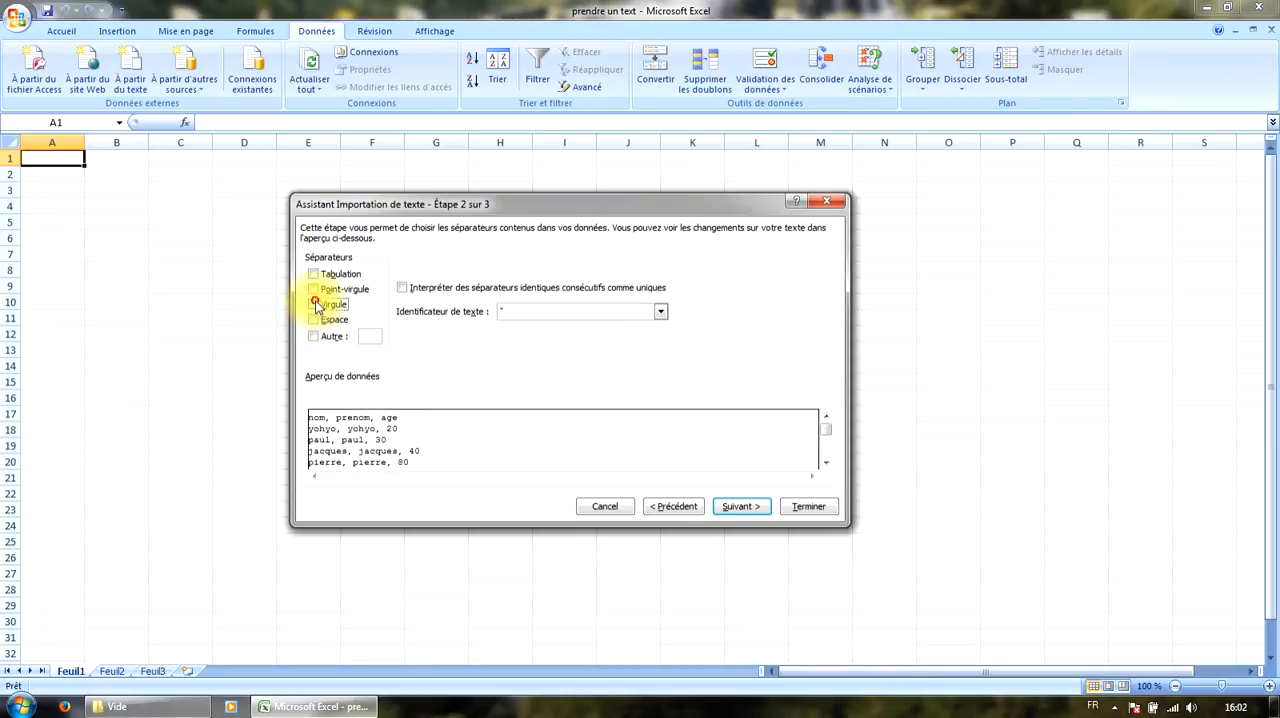
left_click(315, 305)
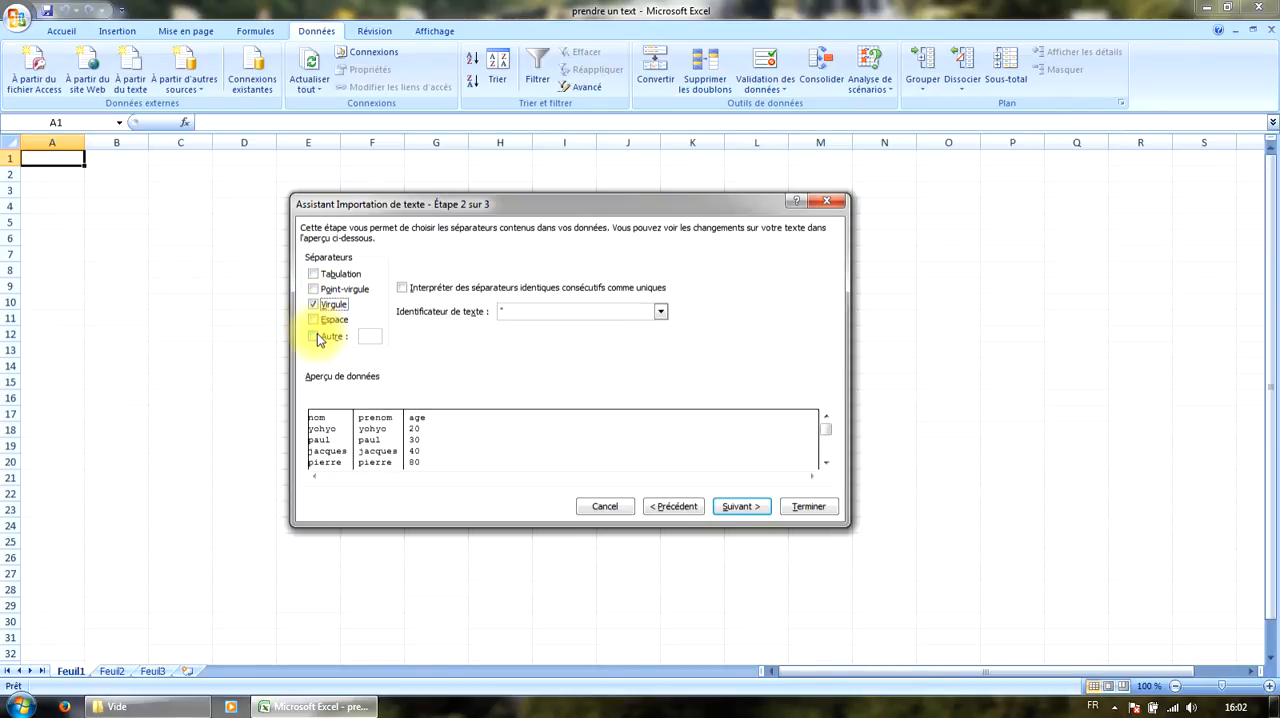
Try a custom Autre separator with the character "h", and remove it again.
left_click(314, 337)
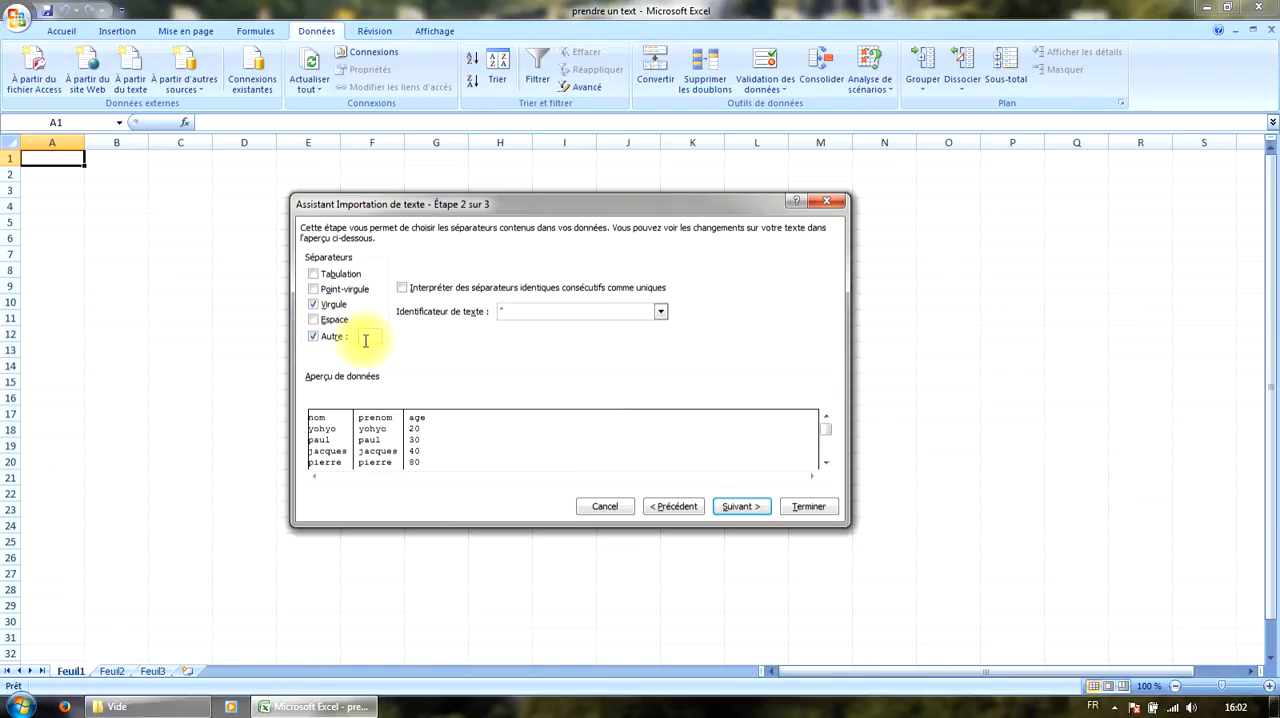
type("h")
key("BackSpace")
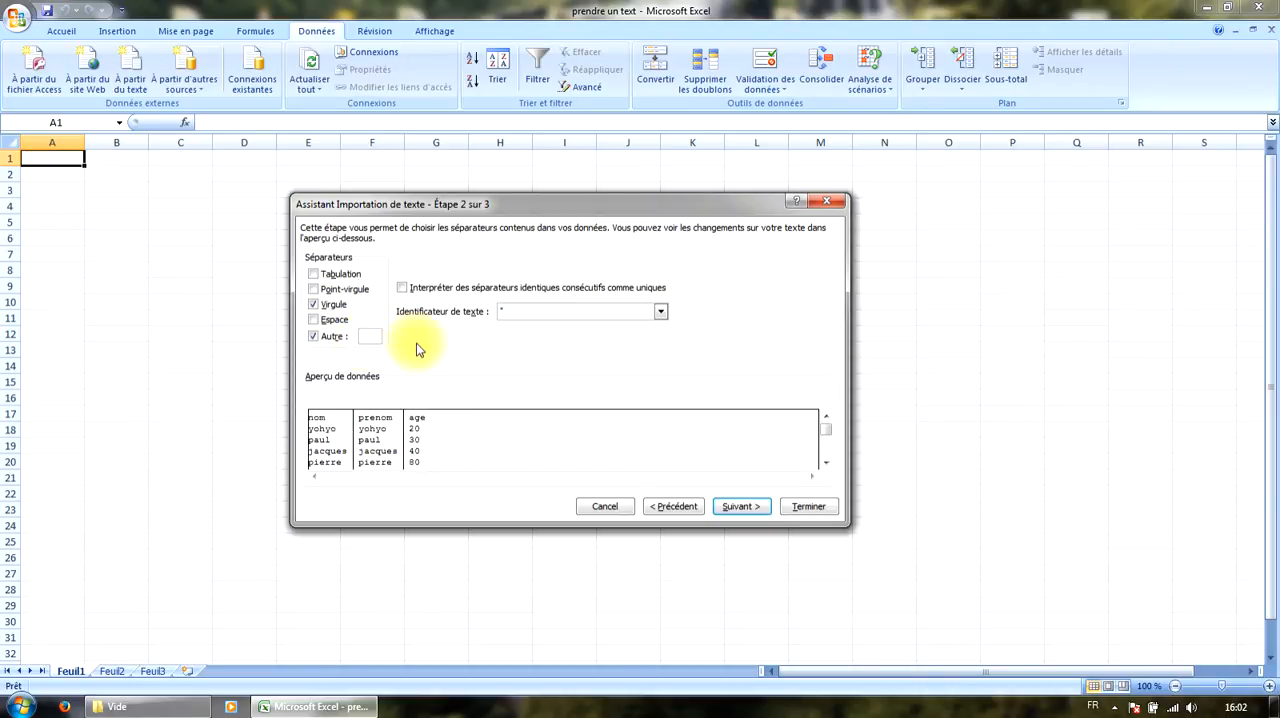
left_click(313, 337)
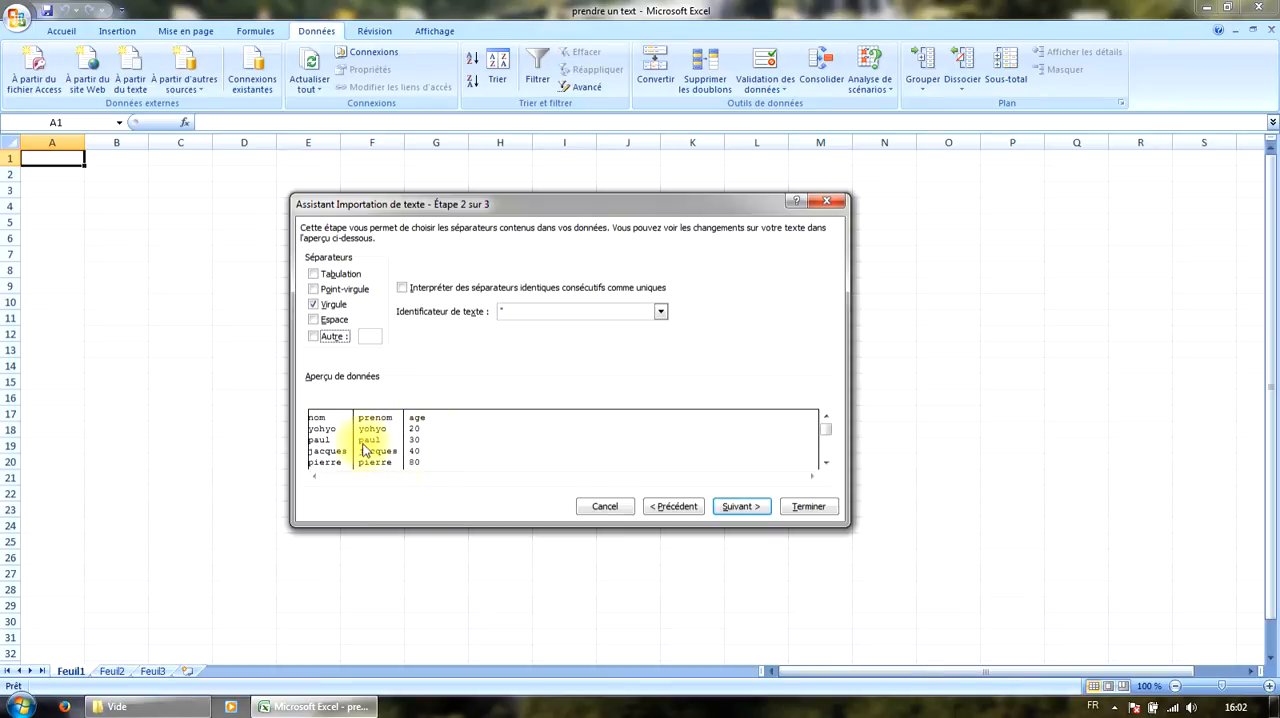
Accept the separators and set the data format of all three columns, nom, prenom and age, to Texte.
left_click(740, 506)
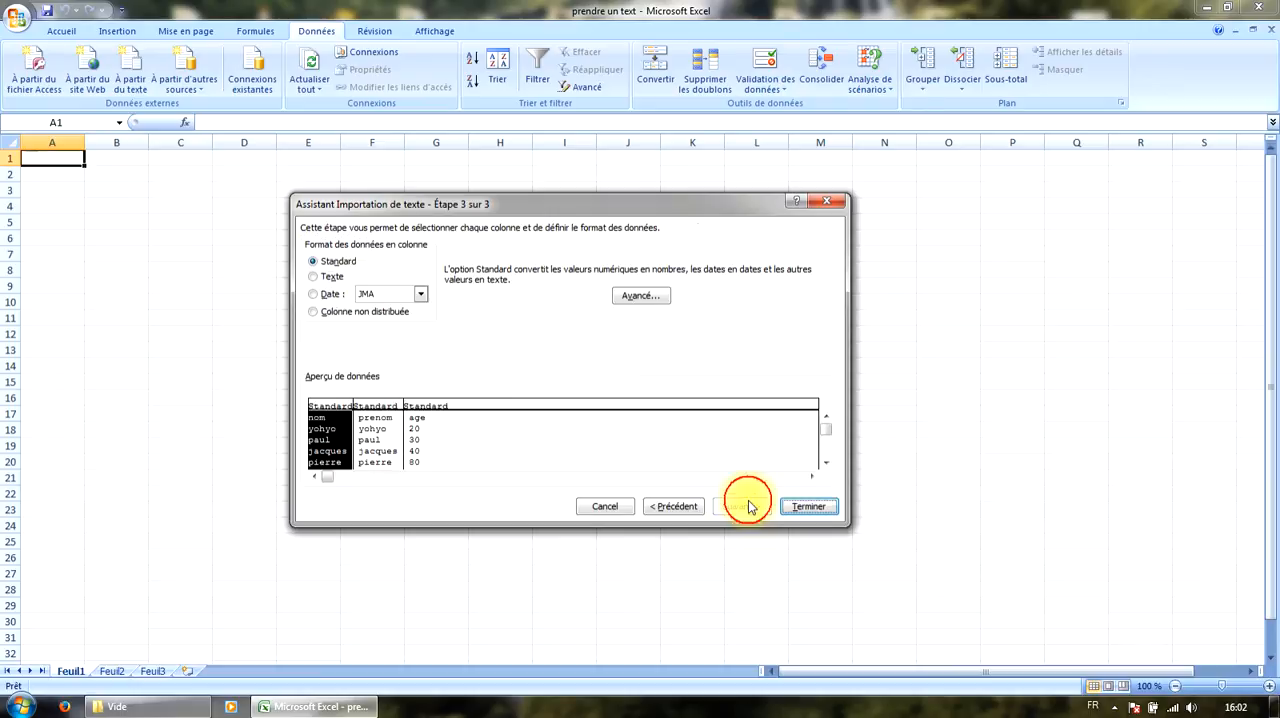
left_click(426, 444)
left_click(322, 440, "shift")
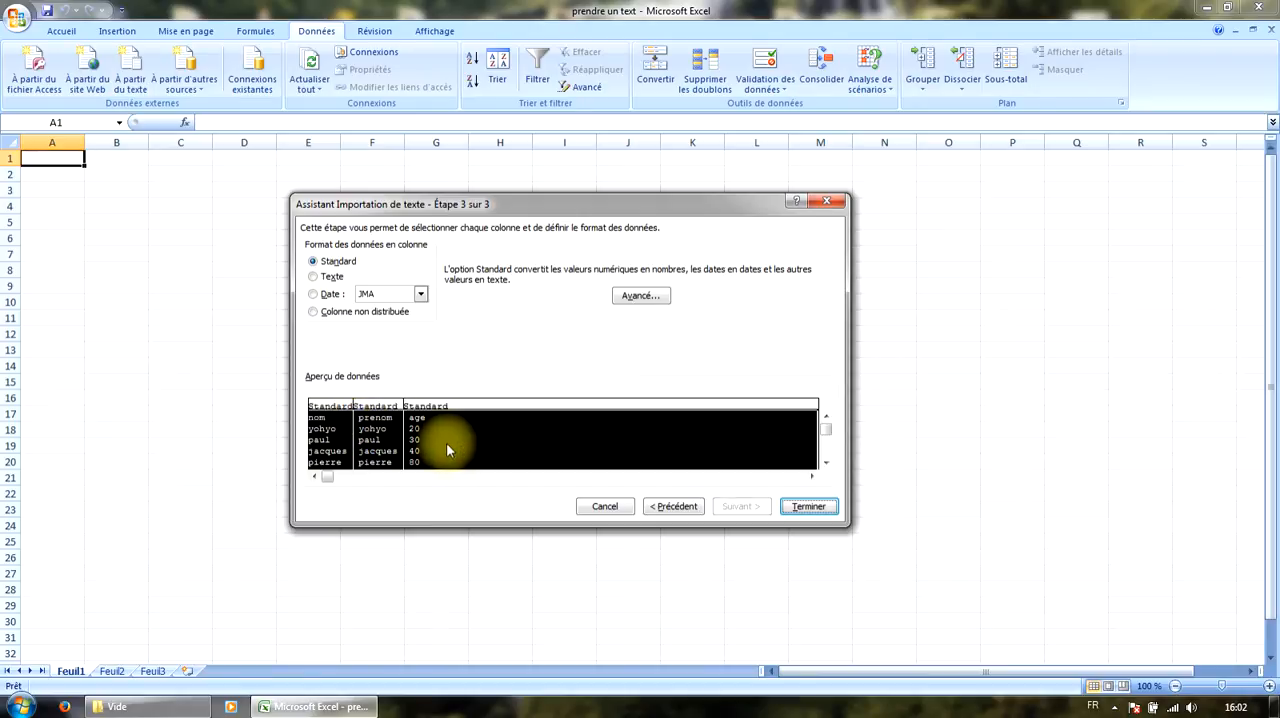
left_click(324, 279)
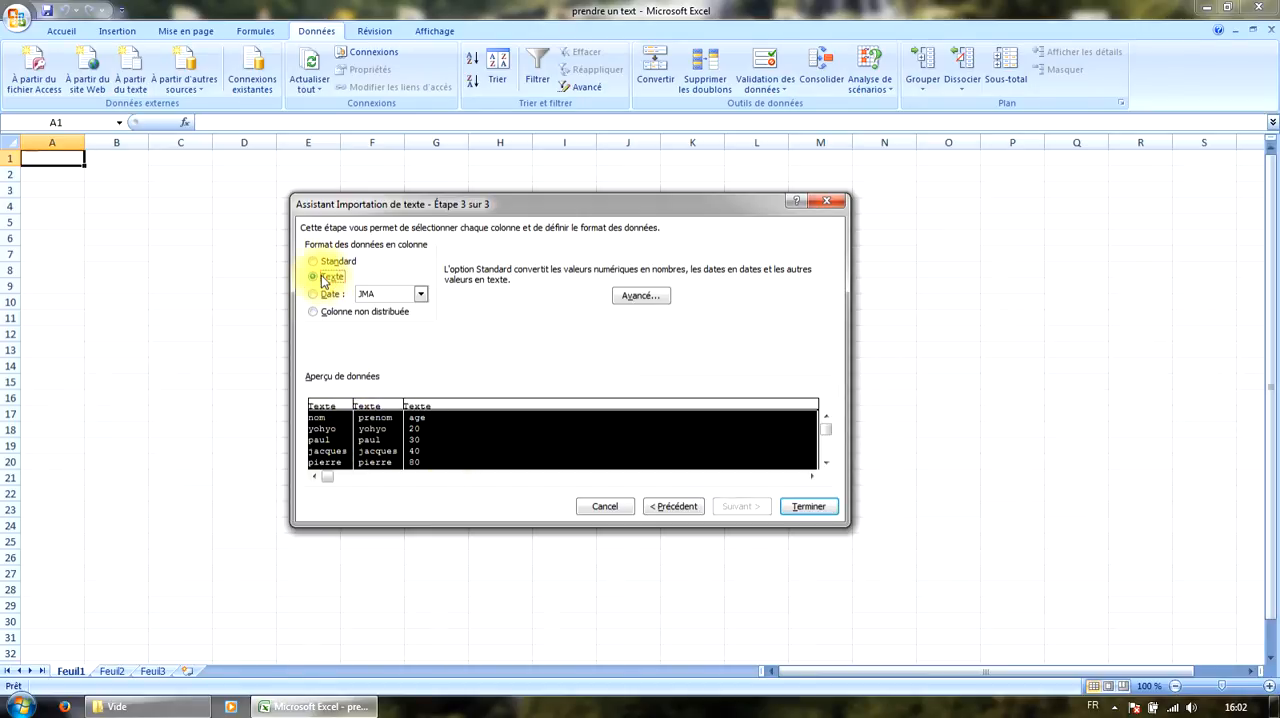
left_click(370, 430)
left_click(440, 412, "shift")
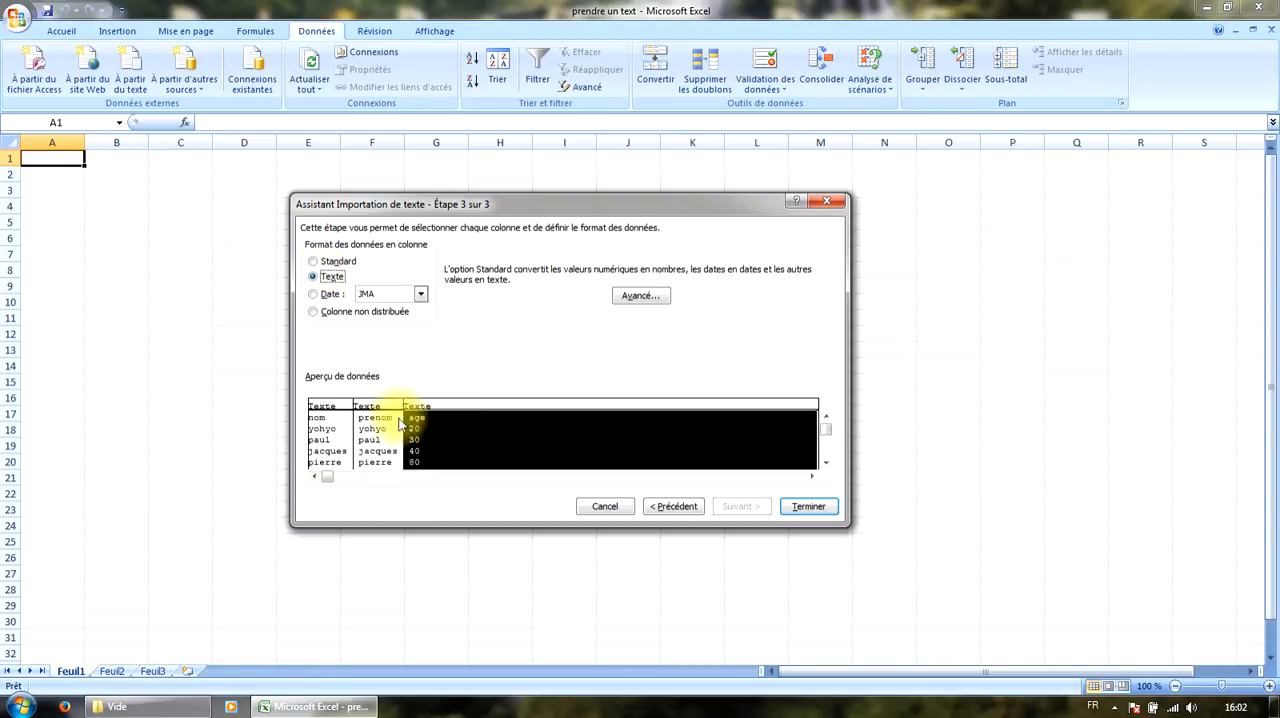
left_click(343, 420)
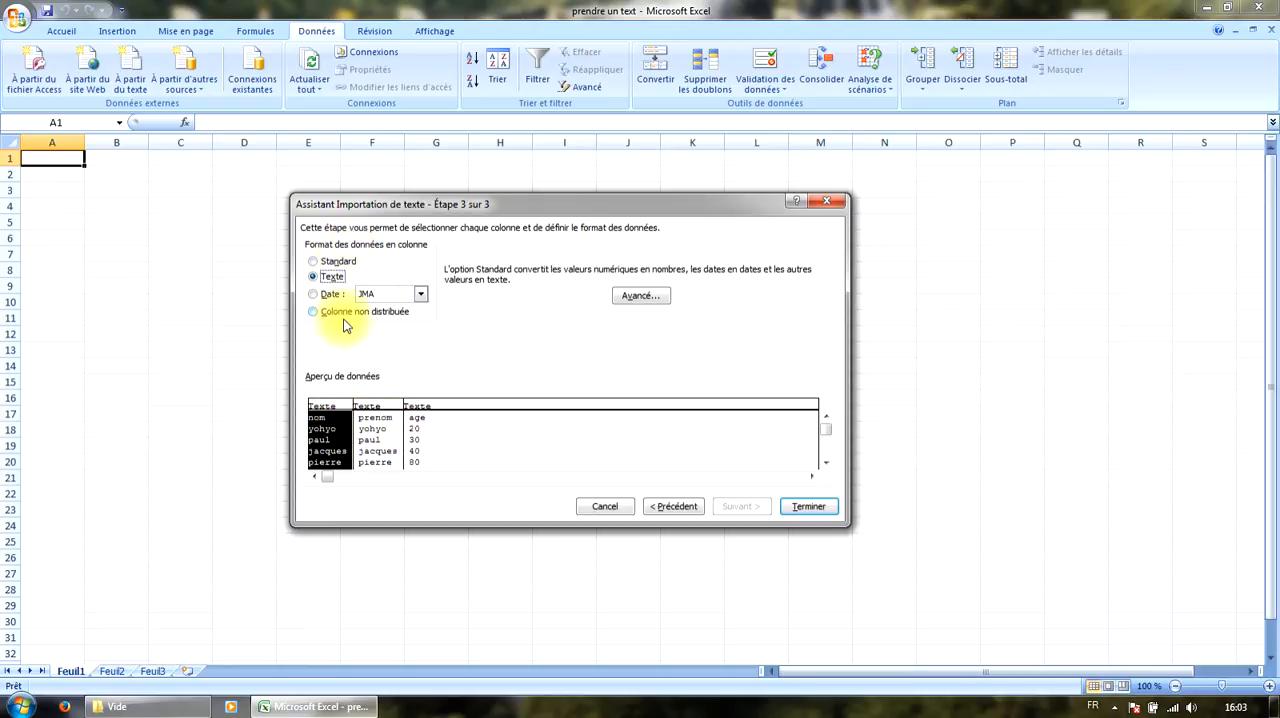
left_click(420, 438)
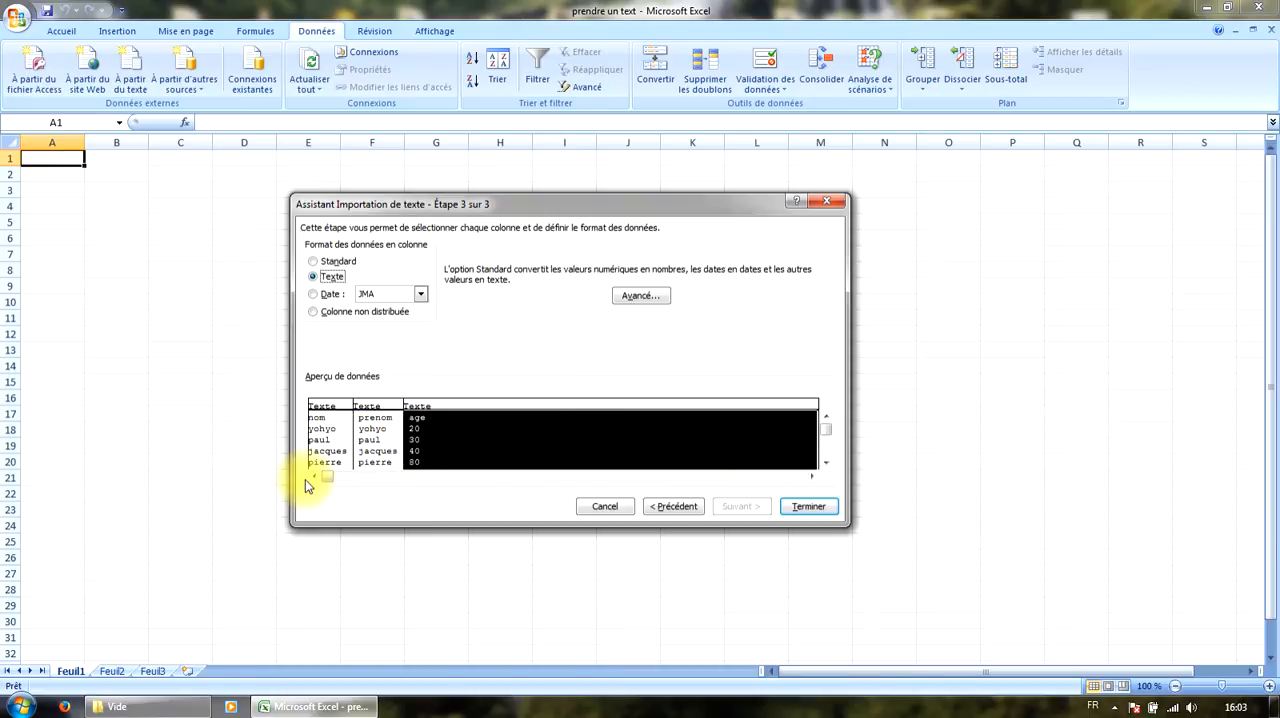
left_click(318, 445)
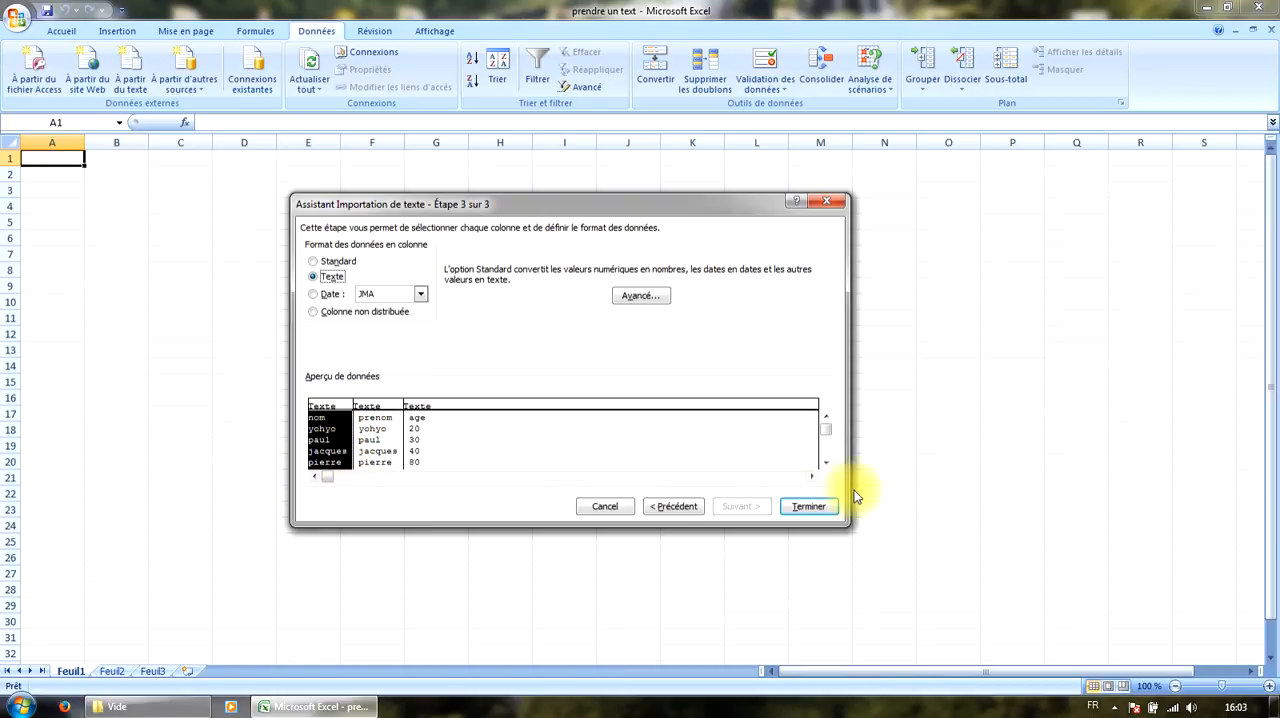
Finish the import and insert the data in the existing worksheet starting at cell A1.
left_click(808, 507)
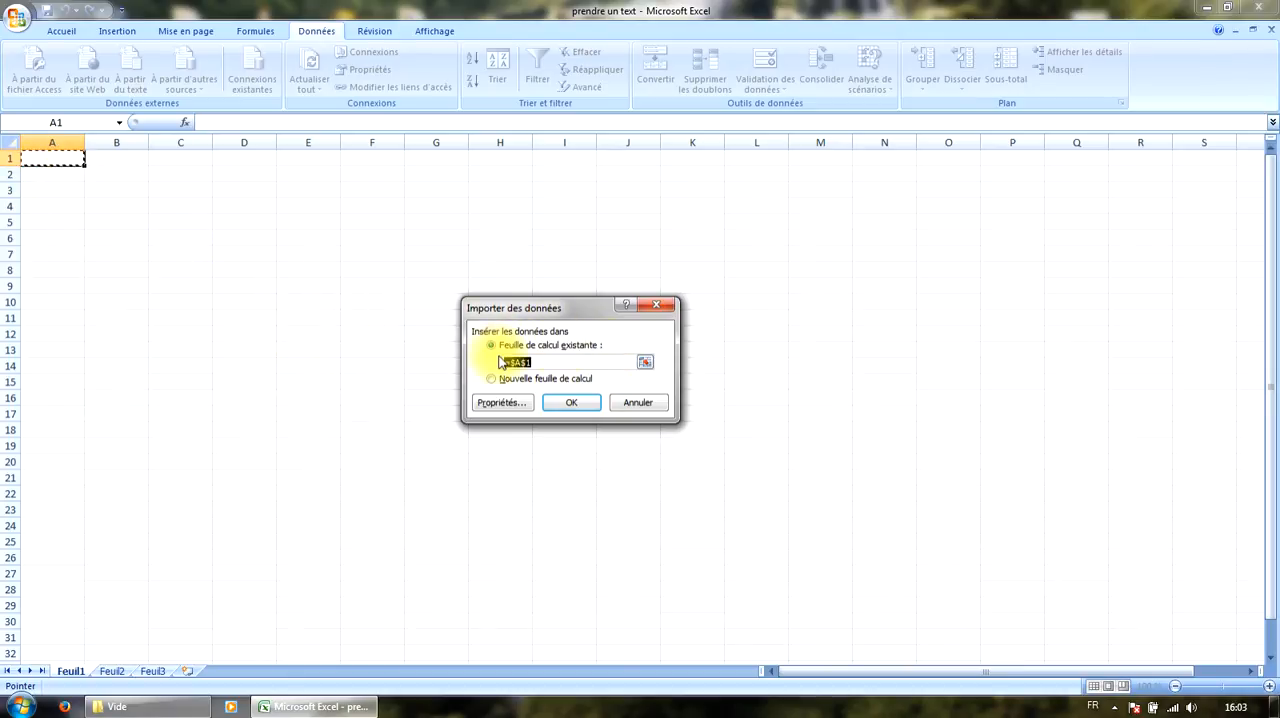
left_click(578, 404)
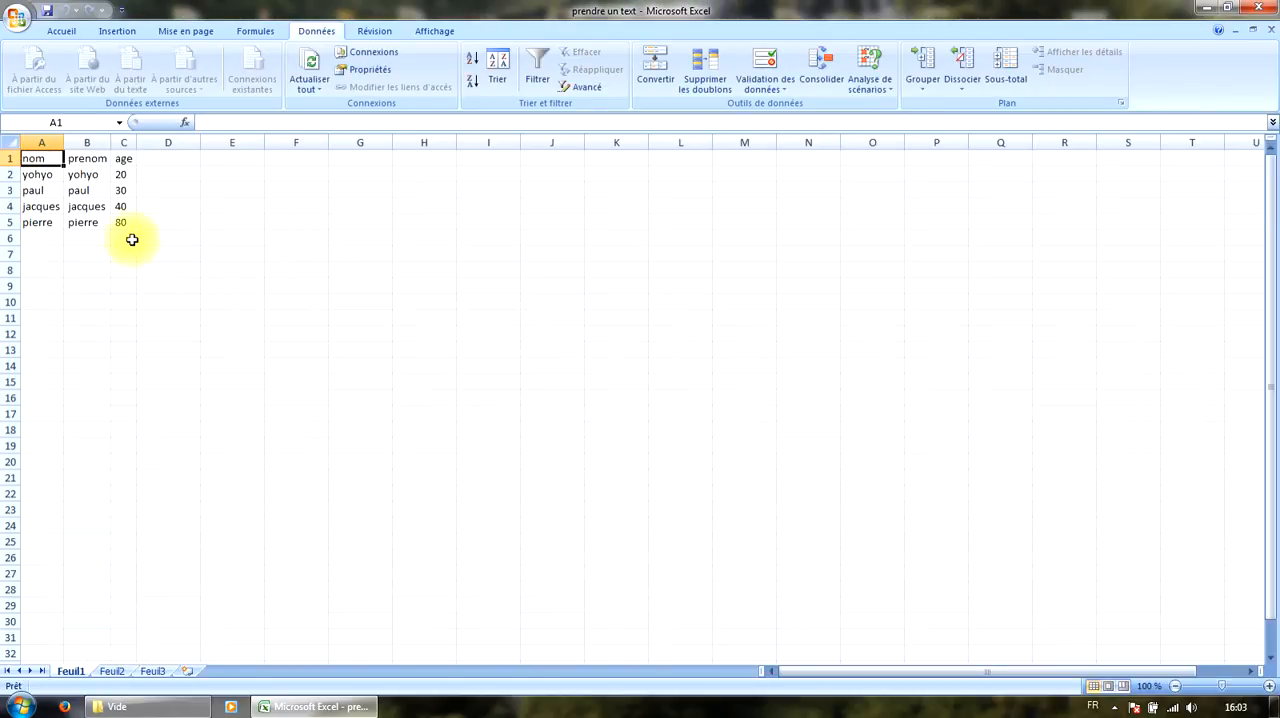
Slightly widen columns A, B and C of the imported table.
left_click_drag(113, 142, 162, 143)
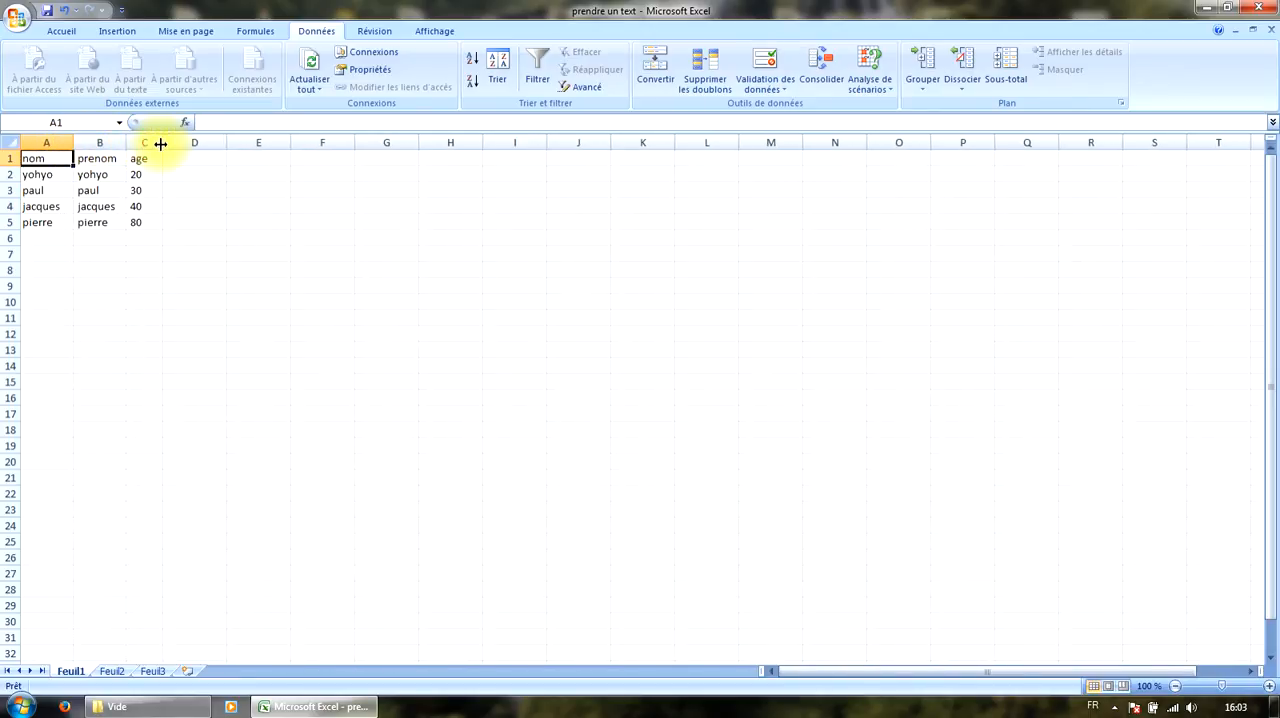
left_click(143, 175)
left_click(143, 201)
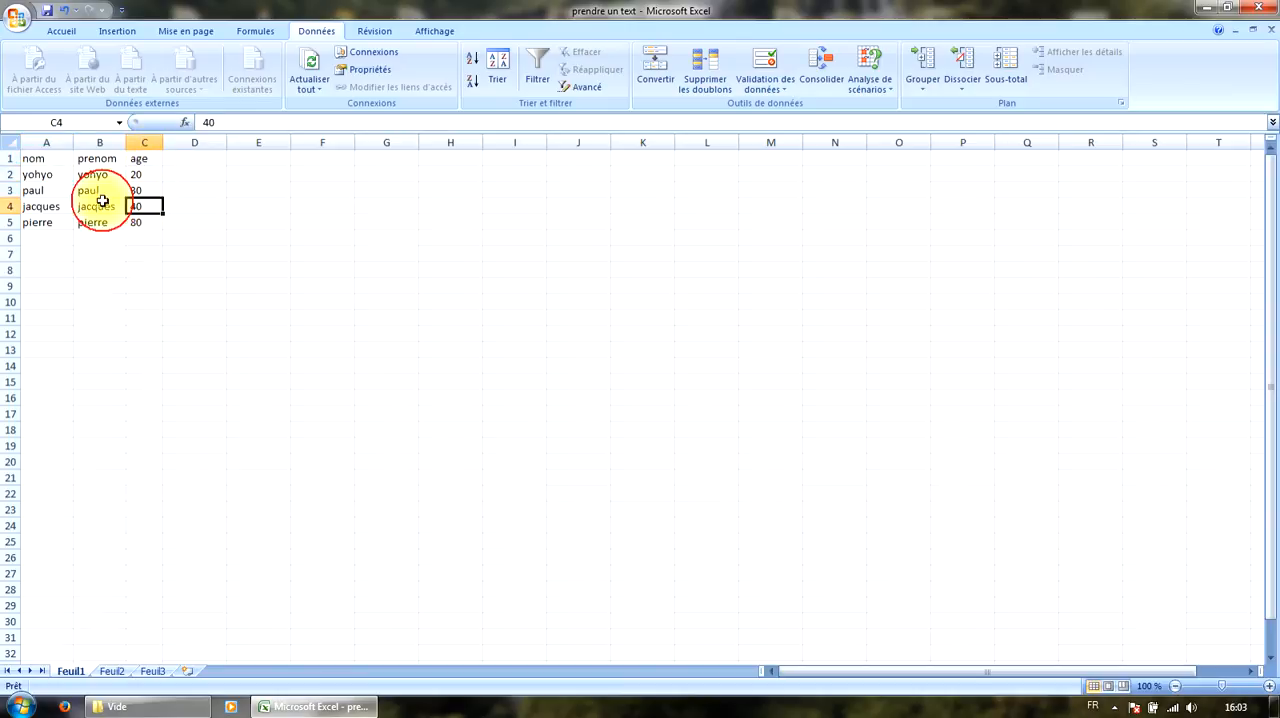
left_click(94, 206)
left_click(49, 168)
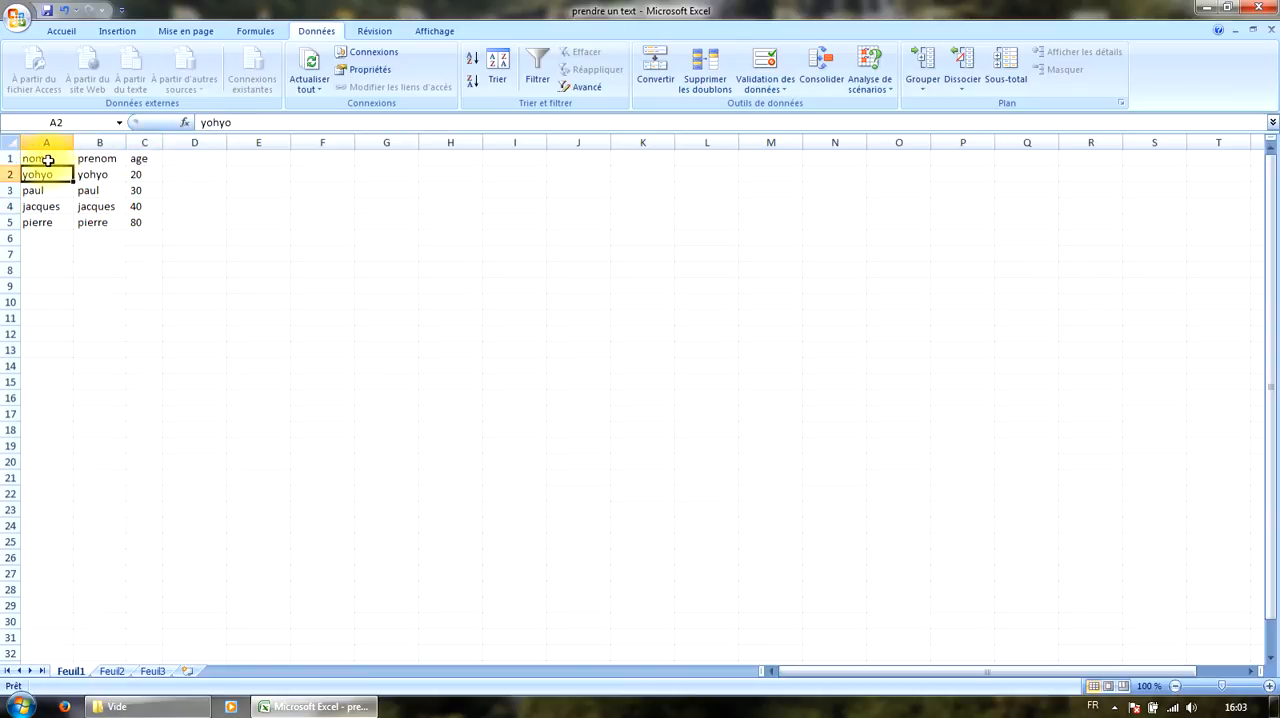
Make the header cells A1:C1 (nom, prenom, age) bold.
left_click_drag(47, 160, 150, 160)
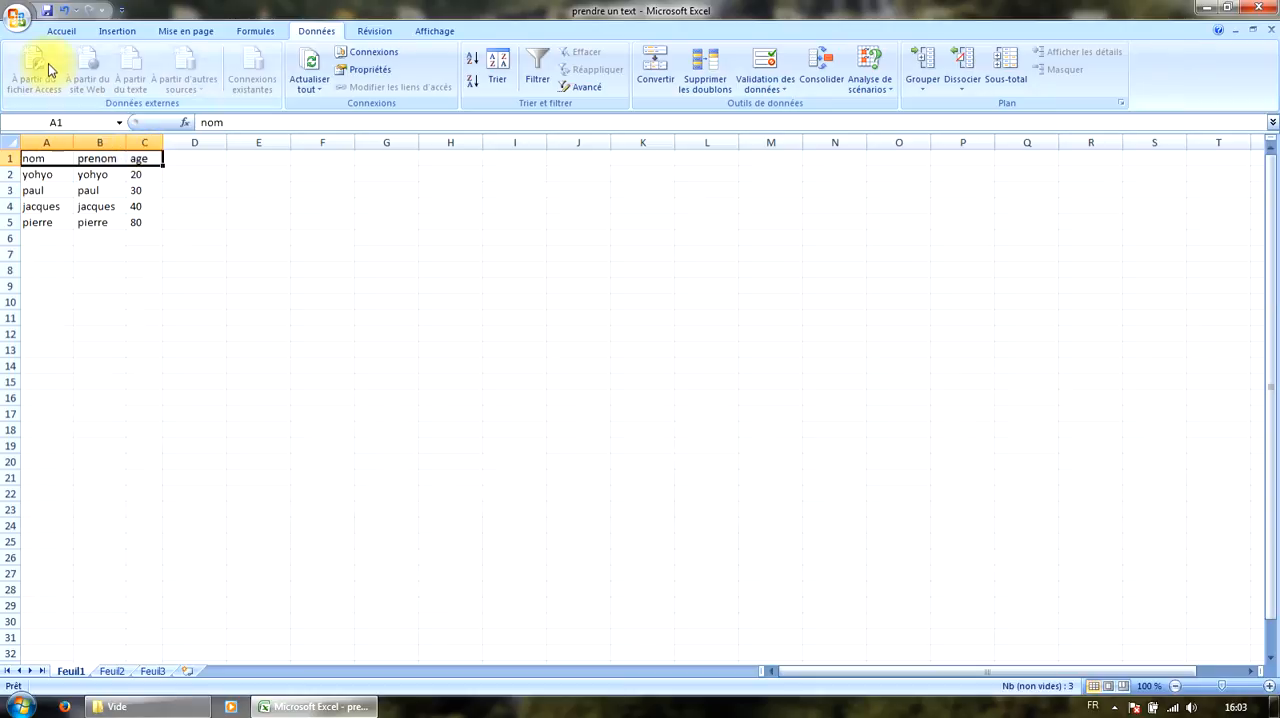
left_click(60, 32)
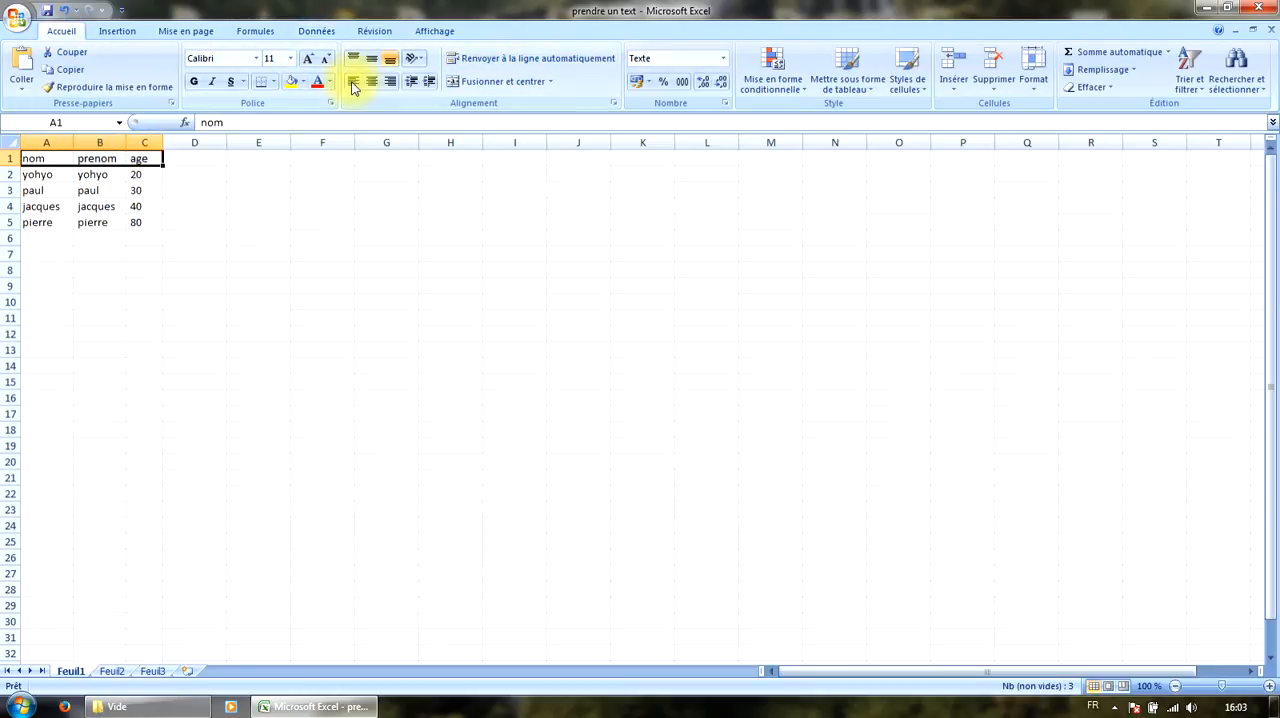
left_click(196, 81)
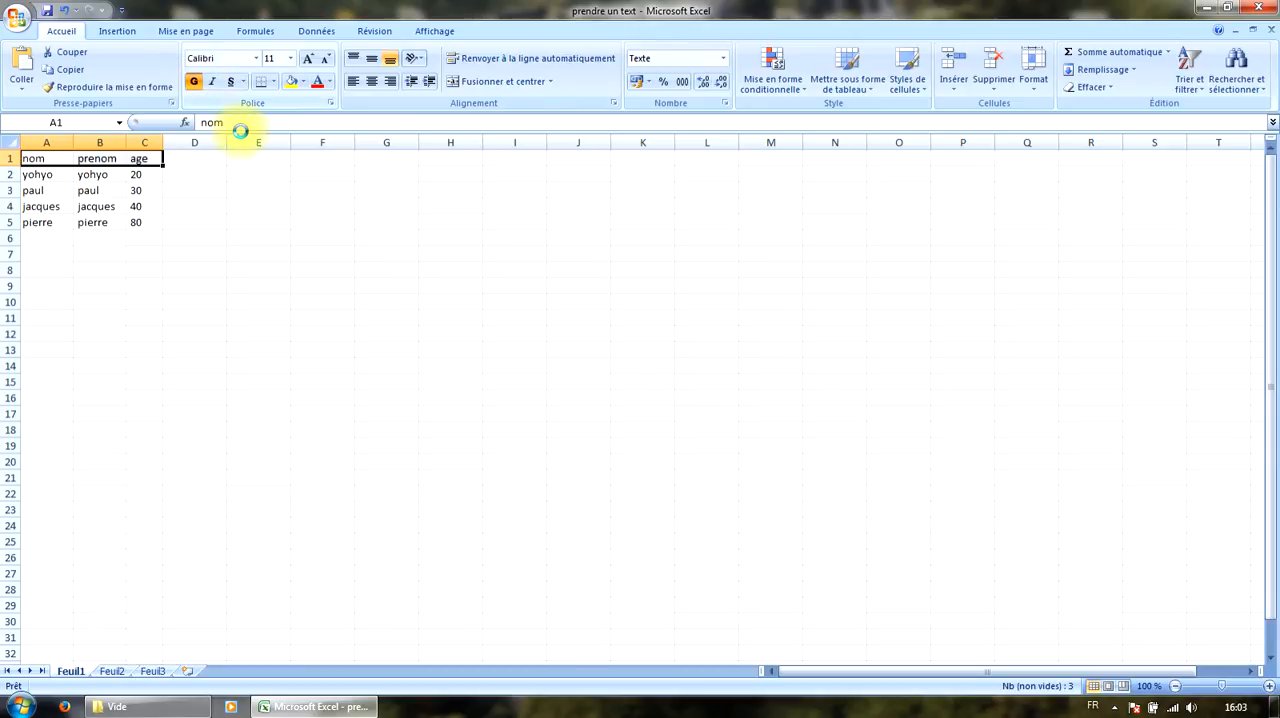
left_click(394, 256)
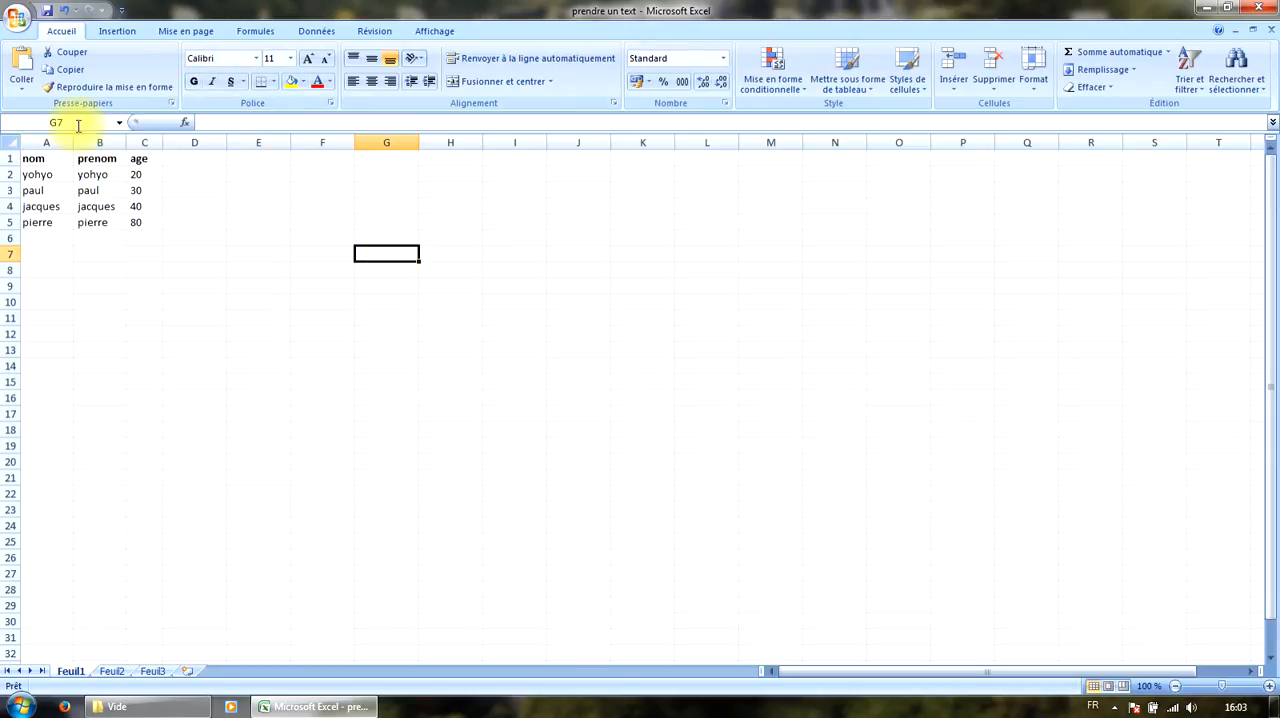